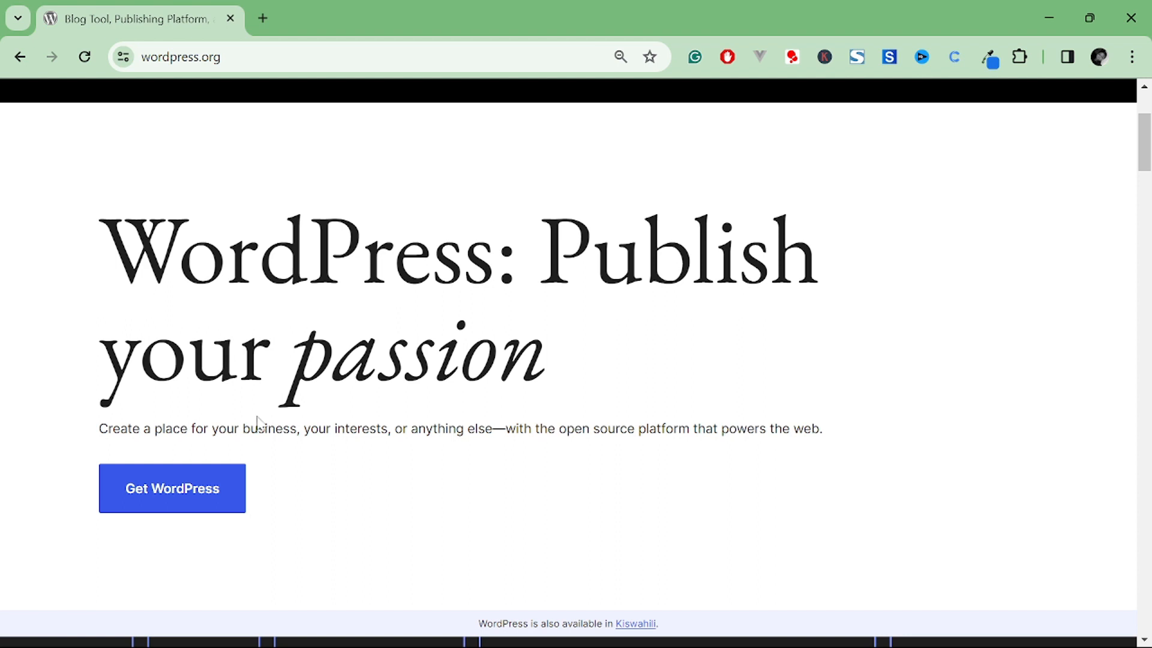
- Search the web for "apche friends" in a new tab and open the Apache Friends site to view the XAMPP downloads
left_click(262, 19)
type("a")
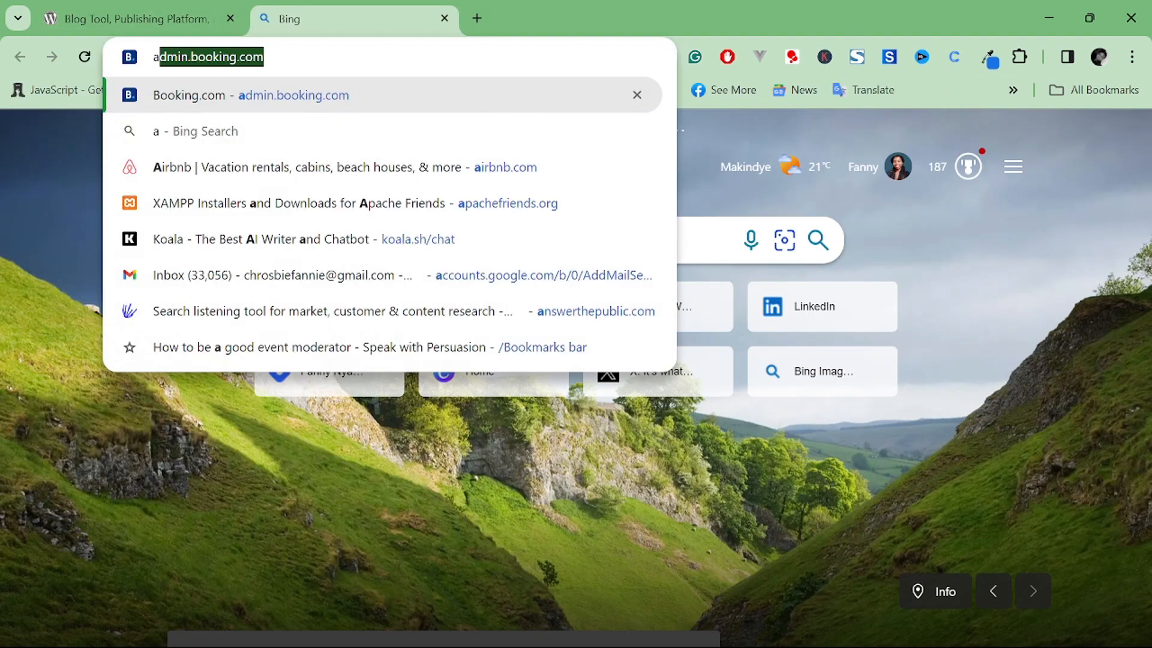
type("pche friends")
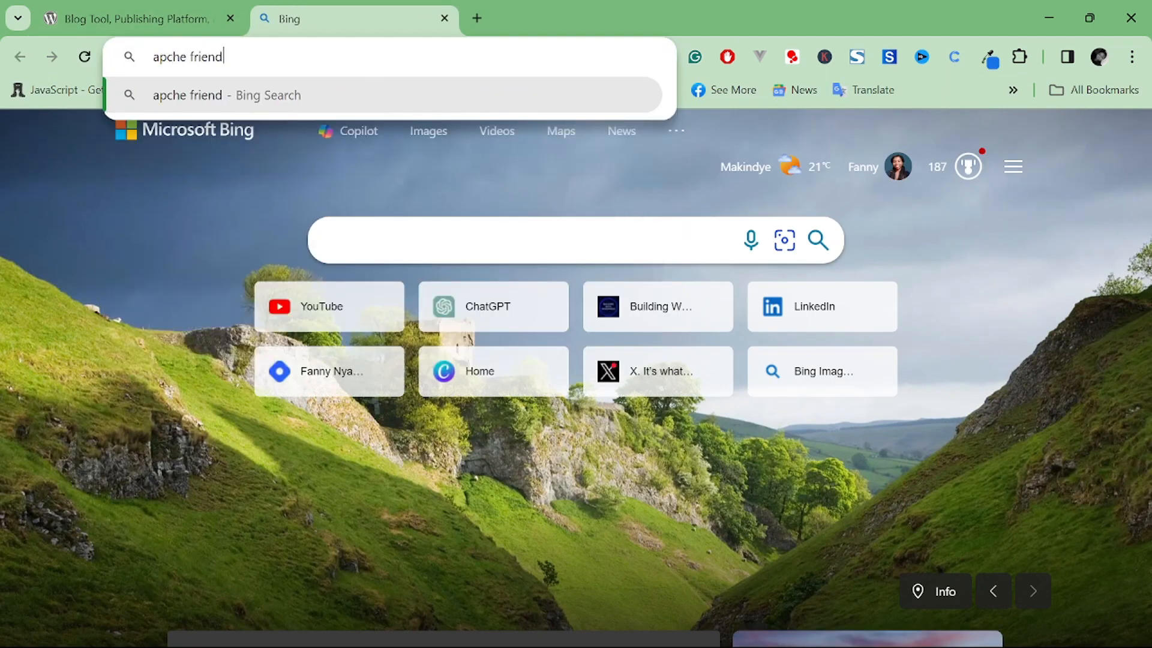
key("Return")
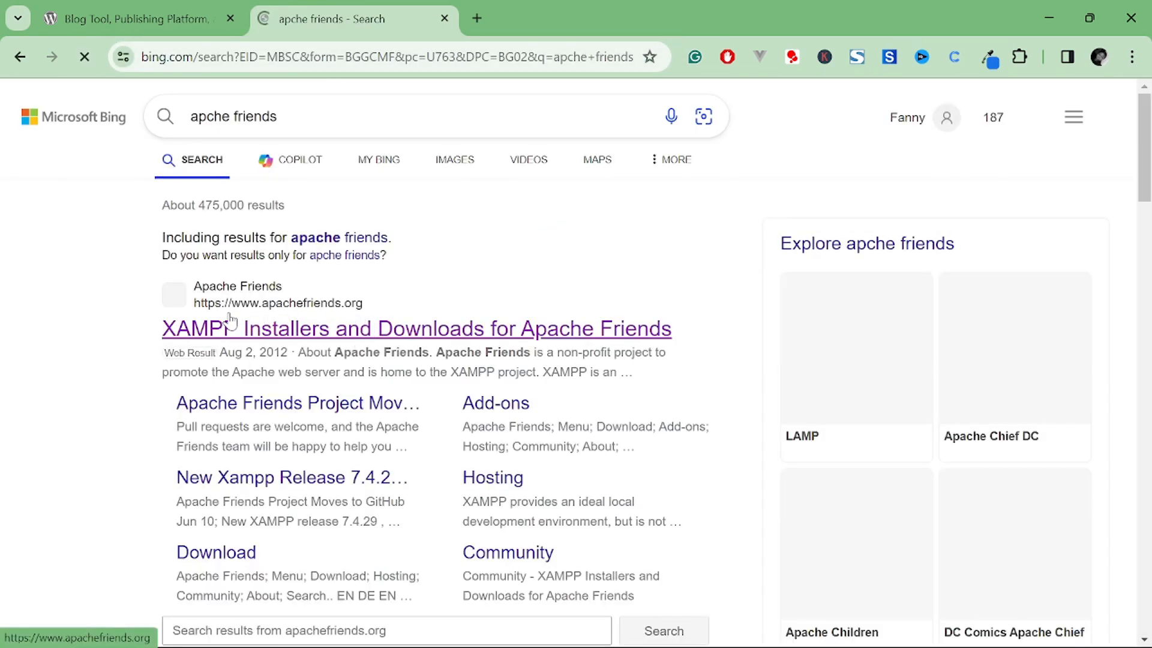
left_click(357, 336)
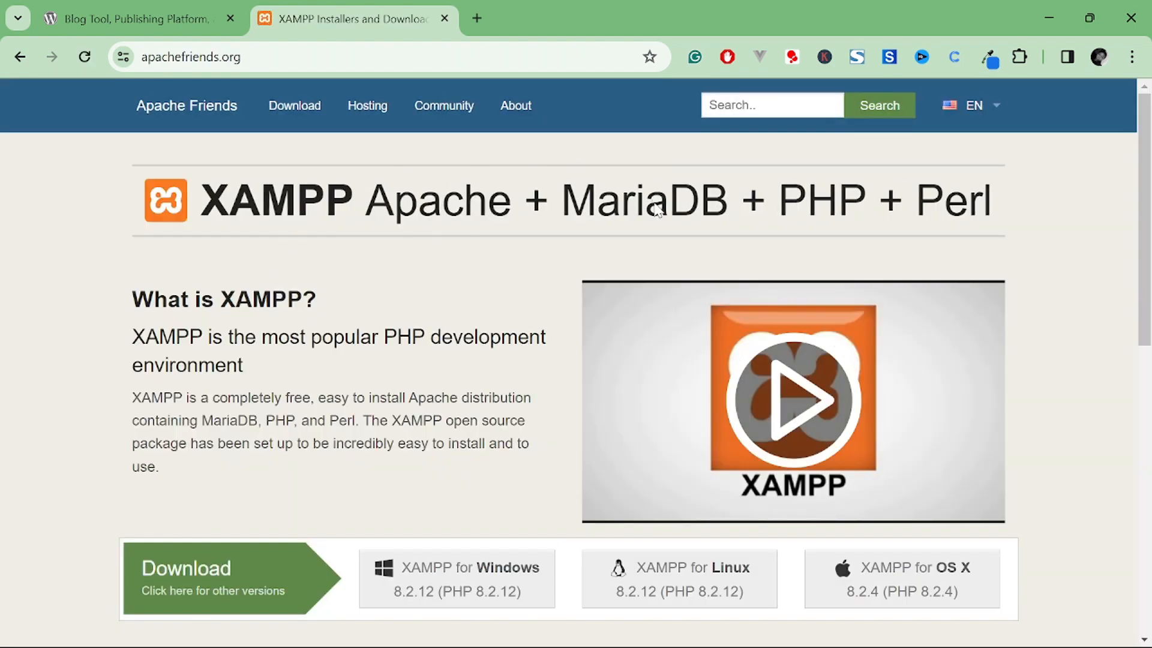
scroll(418, 420, "down", 3)
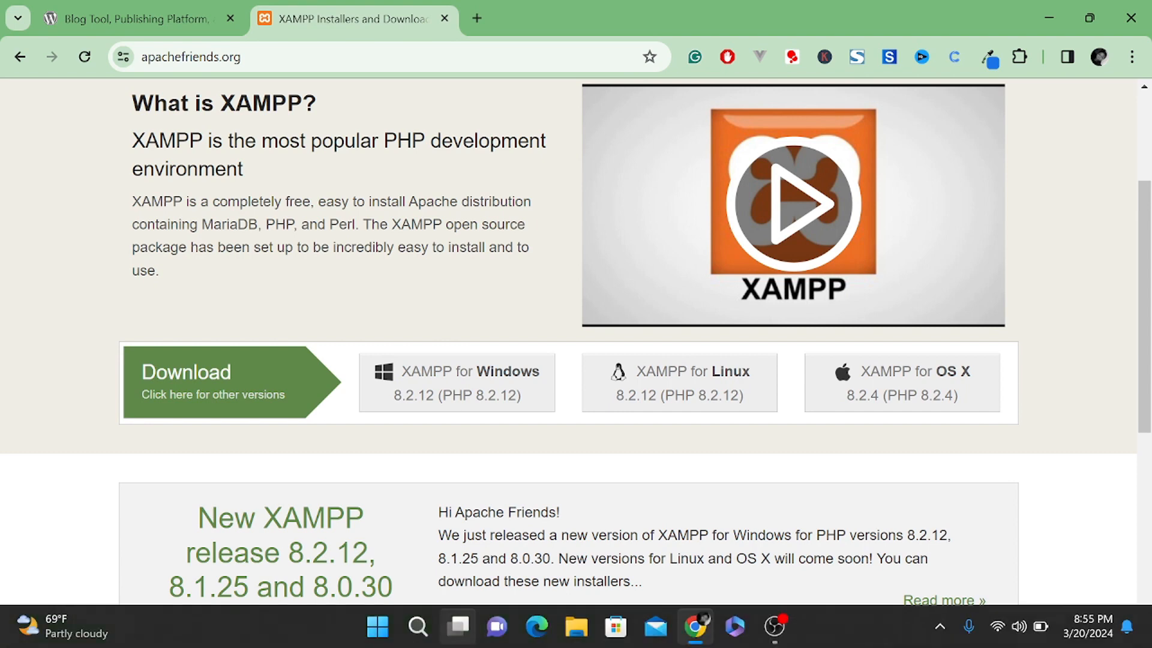
- Find and launch the XAMPP Control Panel app on the computer, leaving its window minimized
left_click(425, 635)
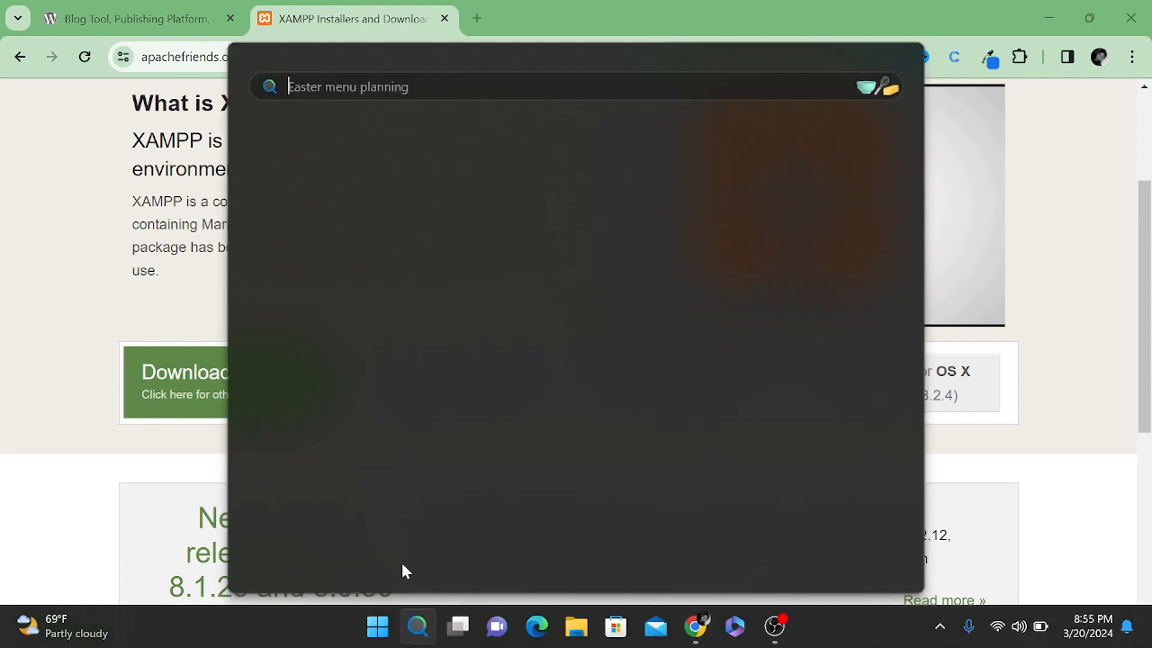
type("xamPP Control Panel")
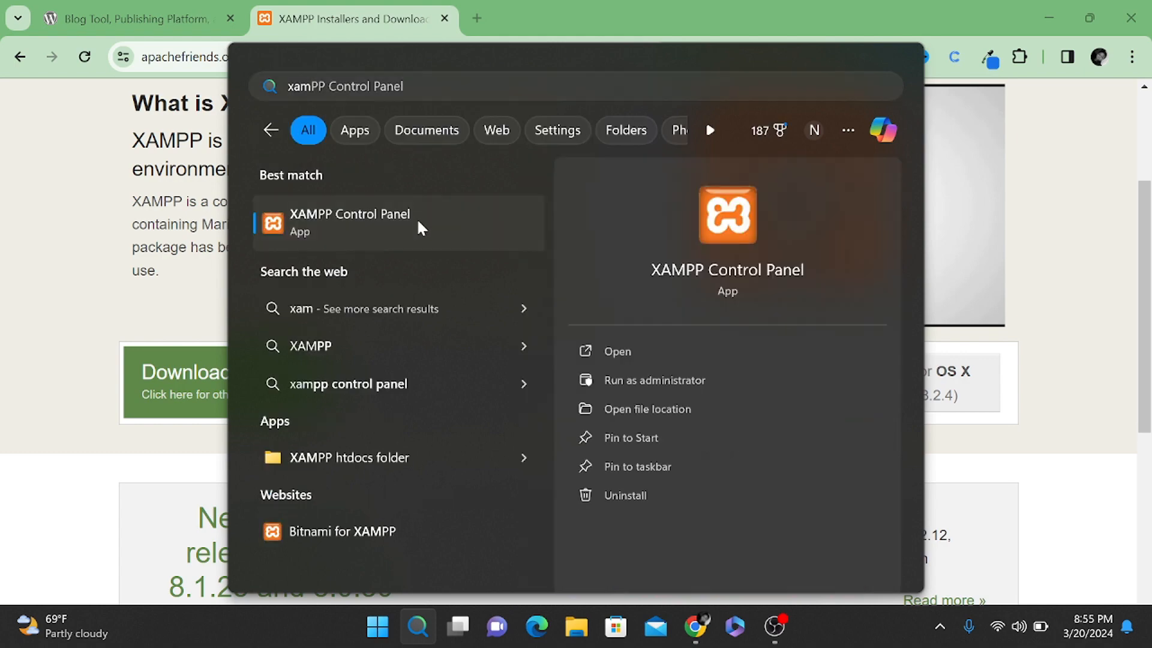
left_click(422, 227)
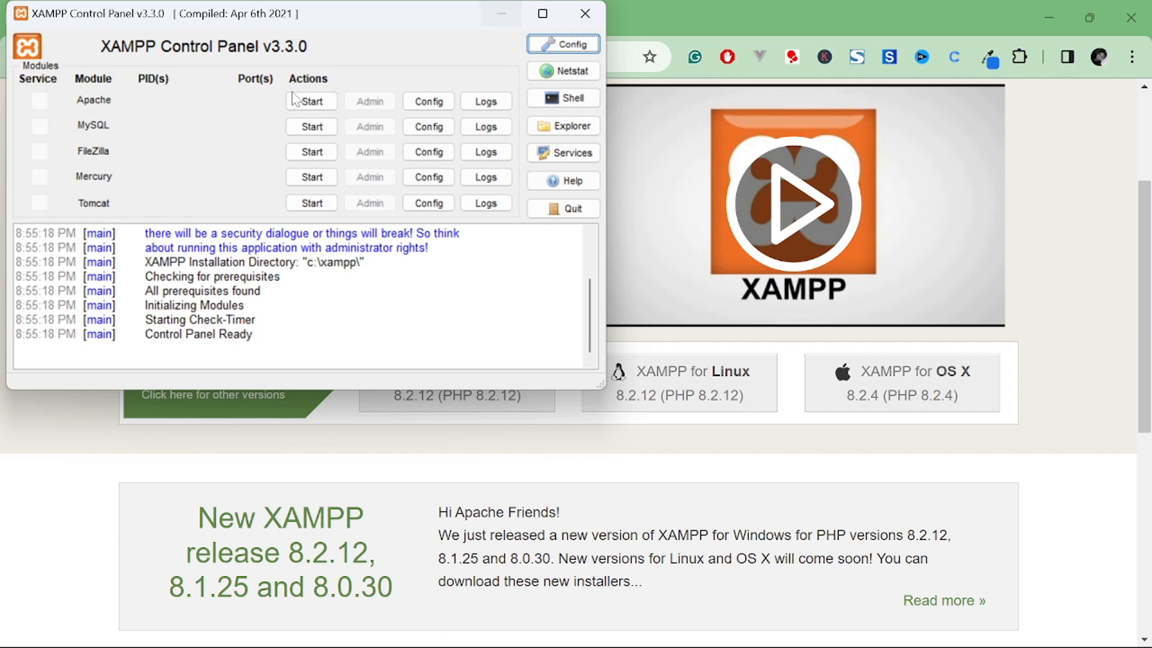
left_click(498, 13)
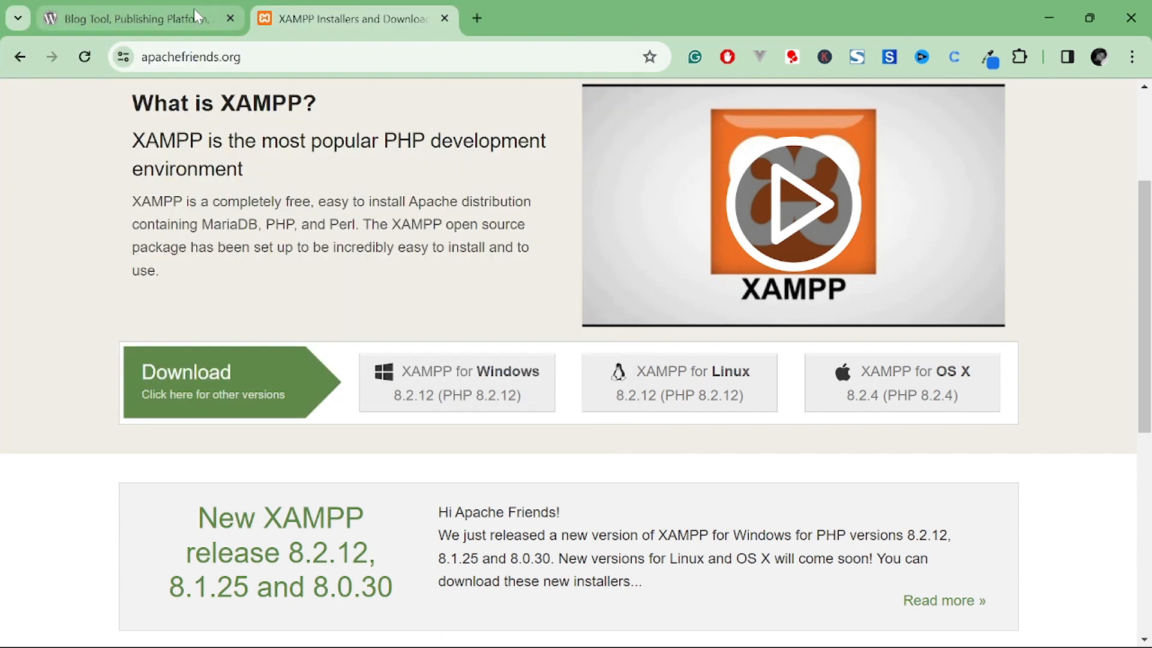
- Download WordPress 6.4.3 from the Get WordPress page on wordpress.org
left_click(198, 17)
scroll(596, 341, "up", 3)
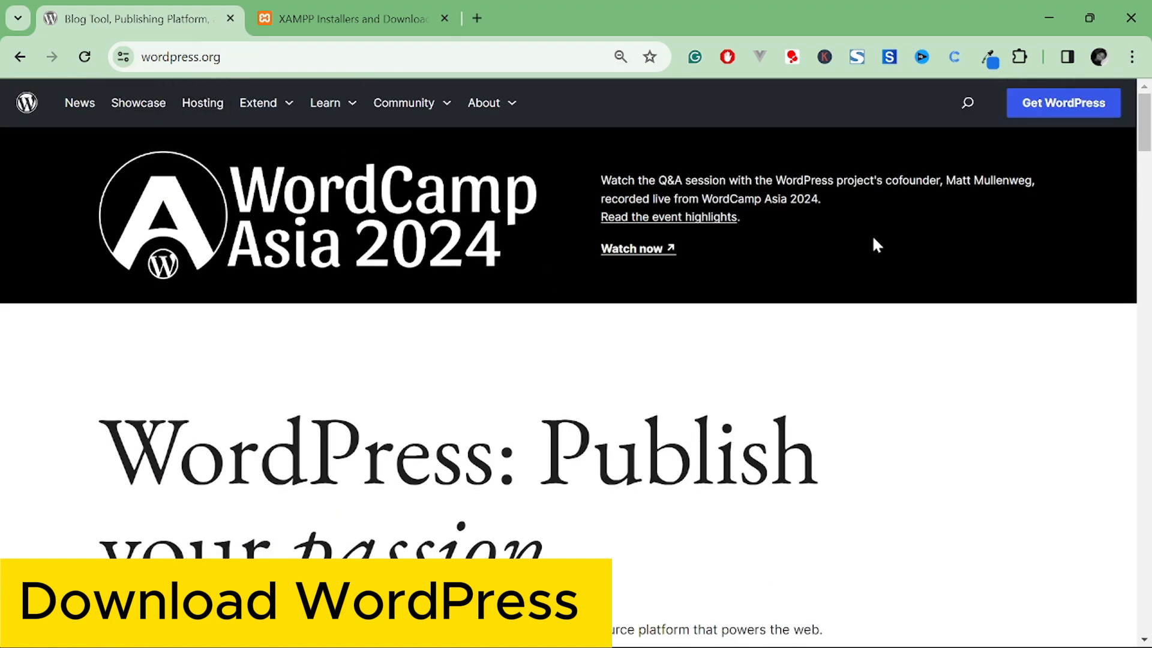
left_click(1058, 108)
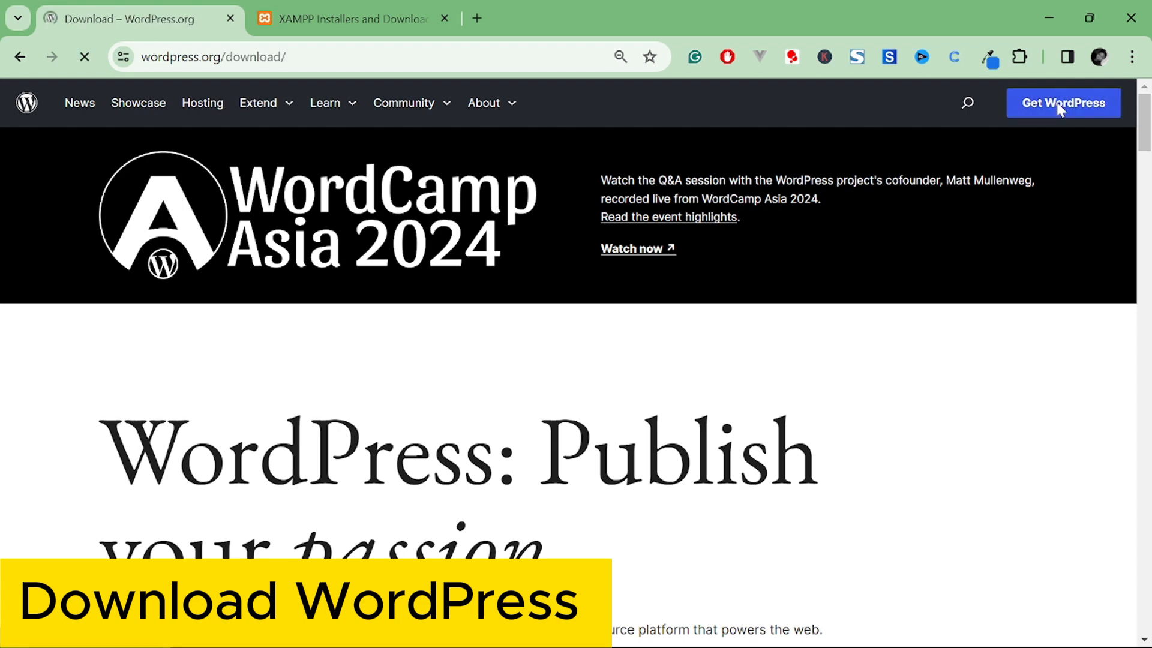
scroll(607, 358, "down", 4)
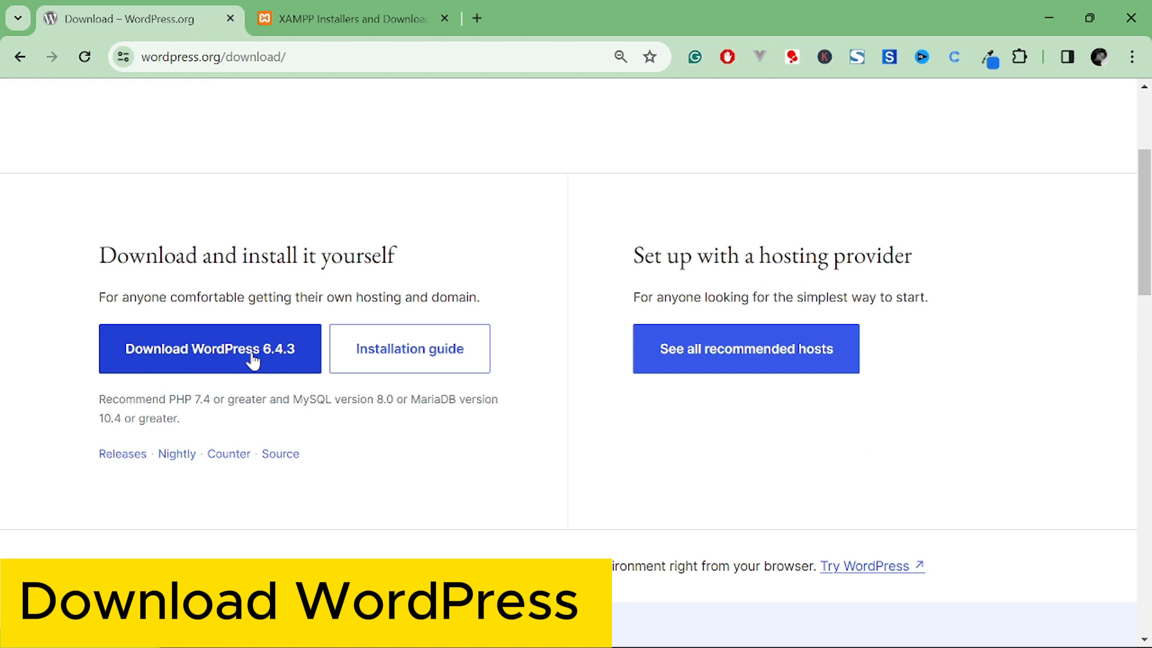
left_click(252, 354)
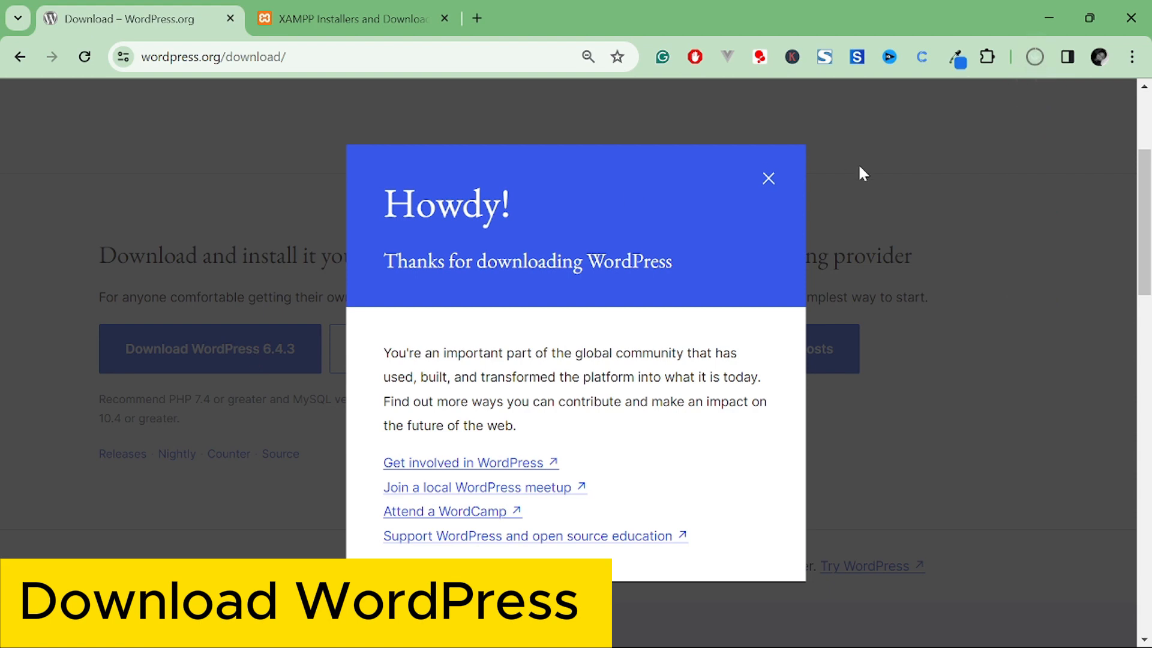
- Extract the downloaded wordpress-6.4.3 (1) zip archive in the Downloads folder
left_click(1035, 57)
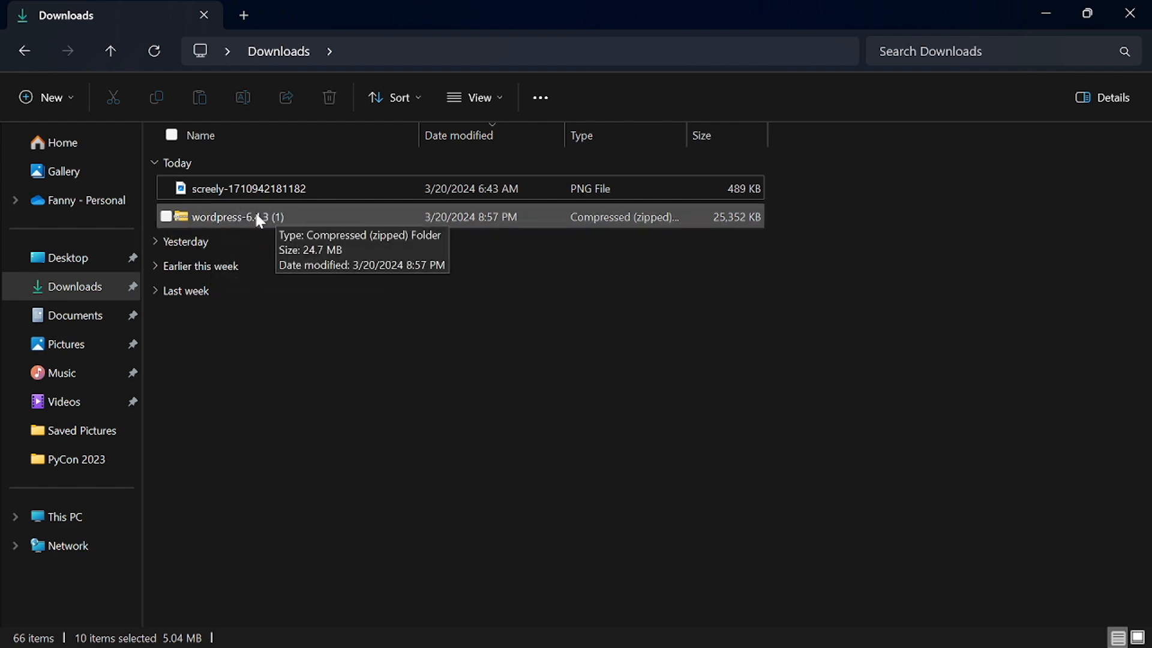
left_click(254, 214)
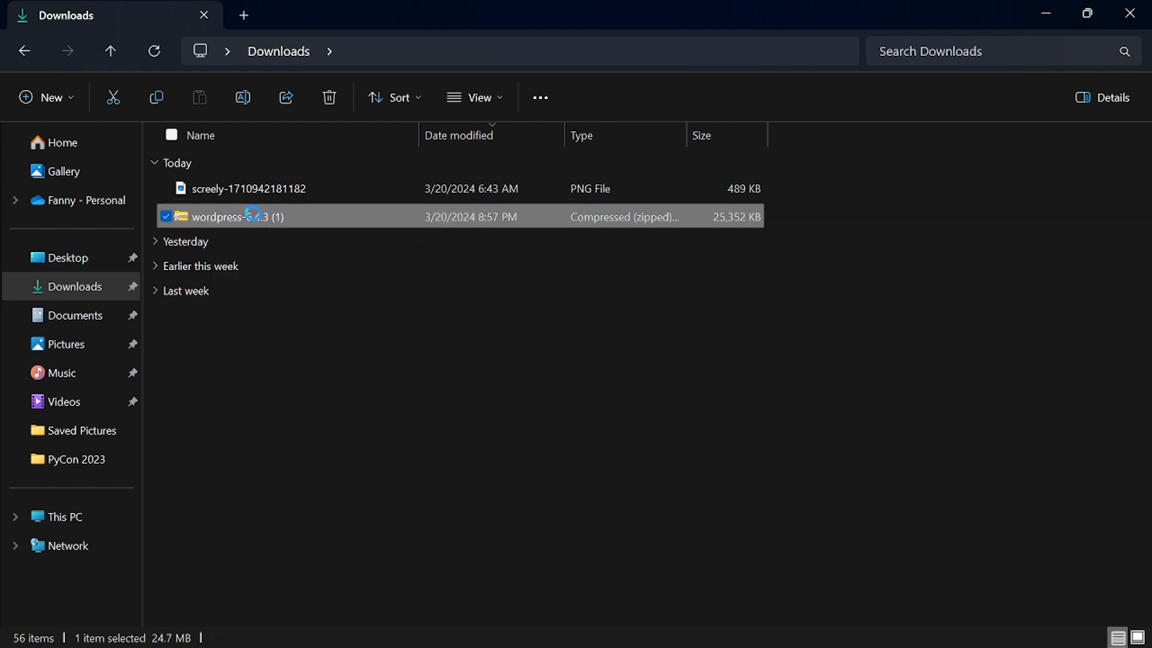
right_click(252, 214)
left_click(345, 270)
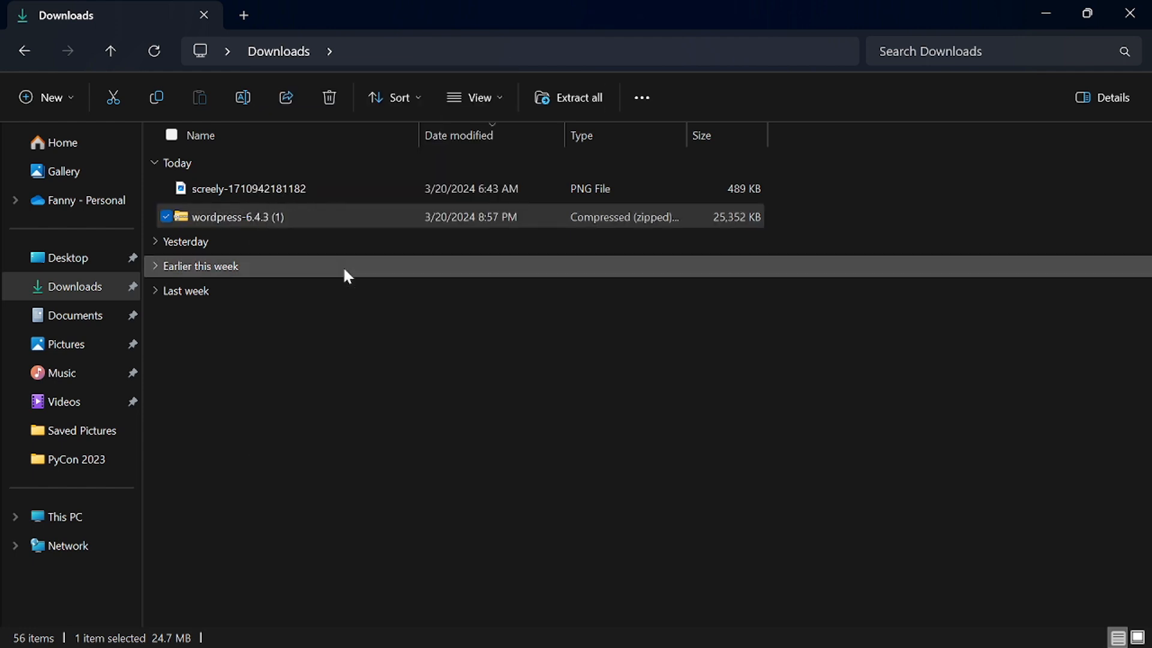
left_click(725, 522)
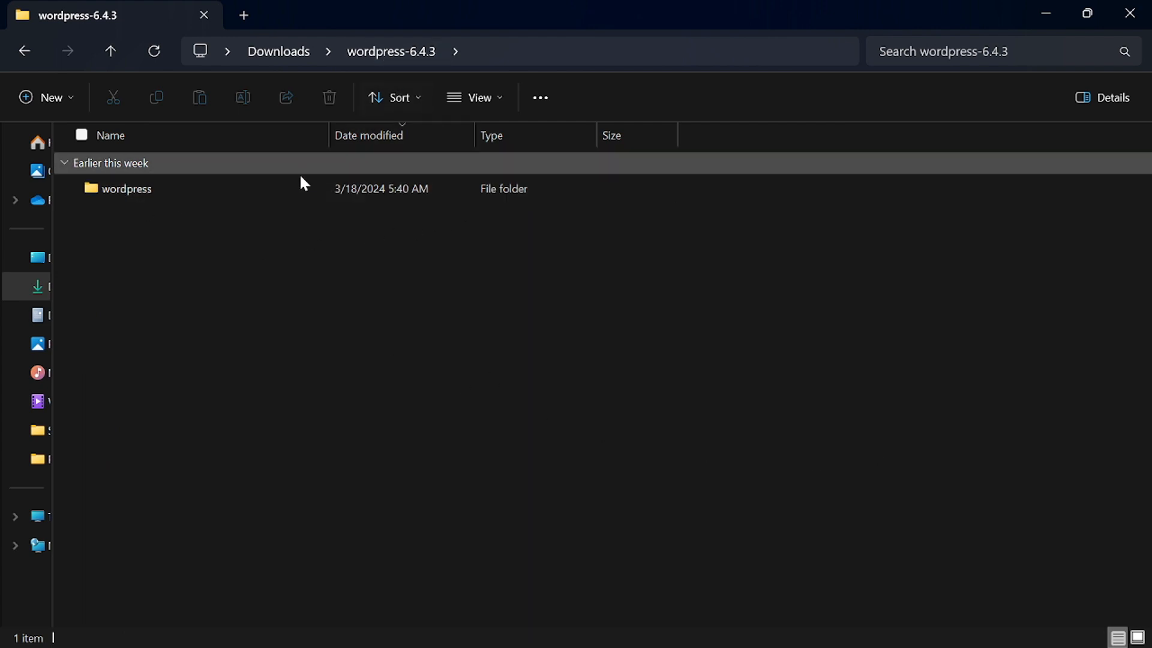
- Check the contents of the extracted wordpress folder and copy the whole folder
mouse_move(236, 194)
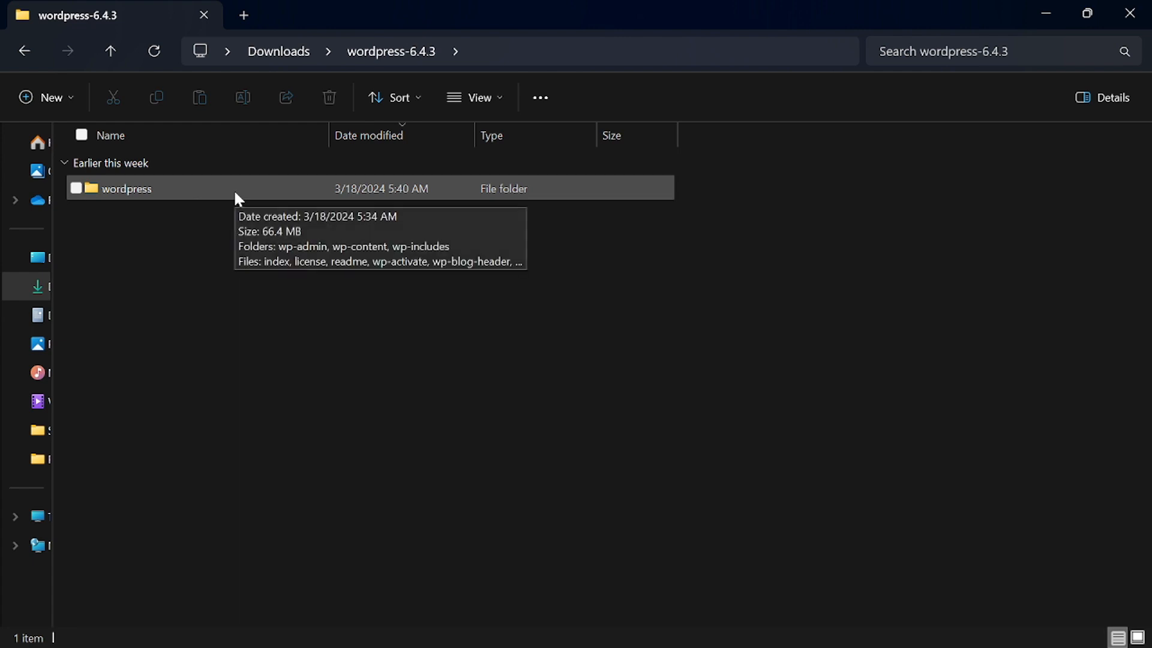
double_click(236, 194)
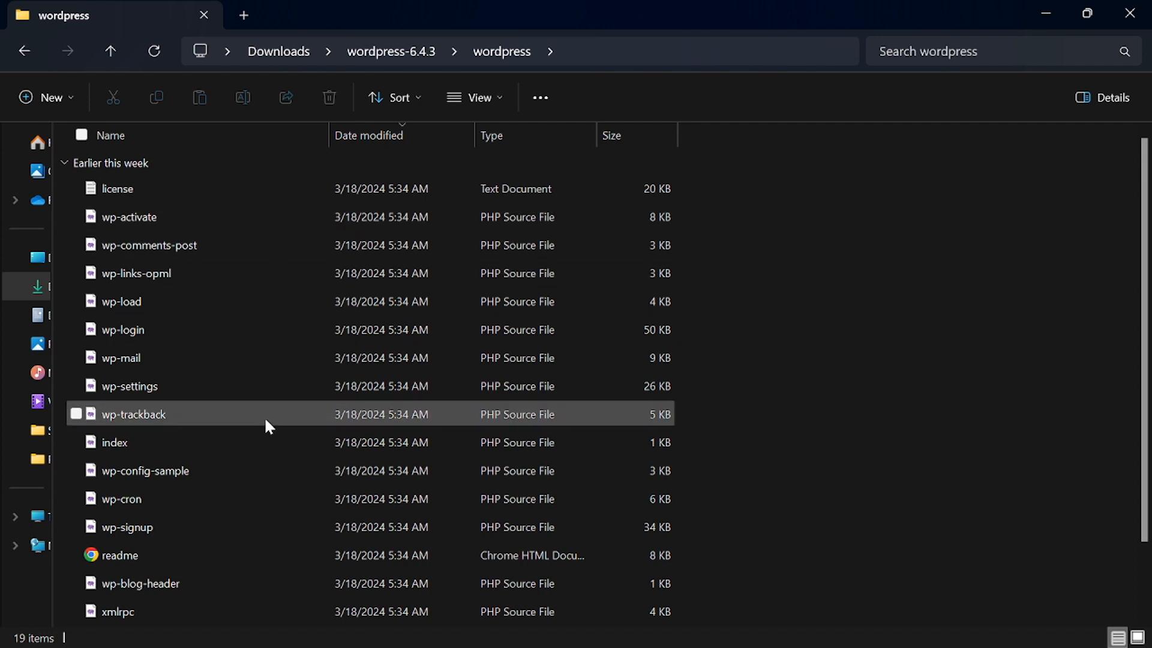
left_click(25, 51)
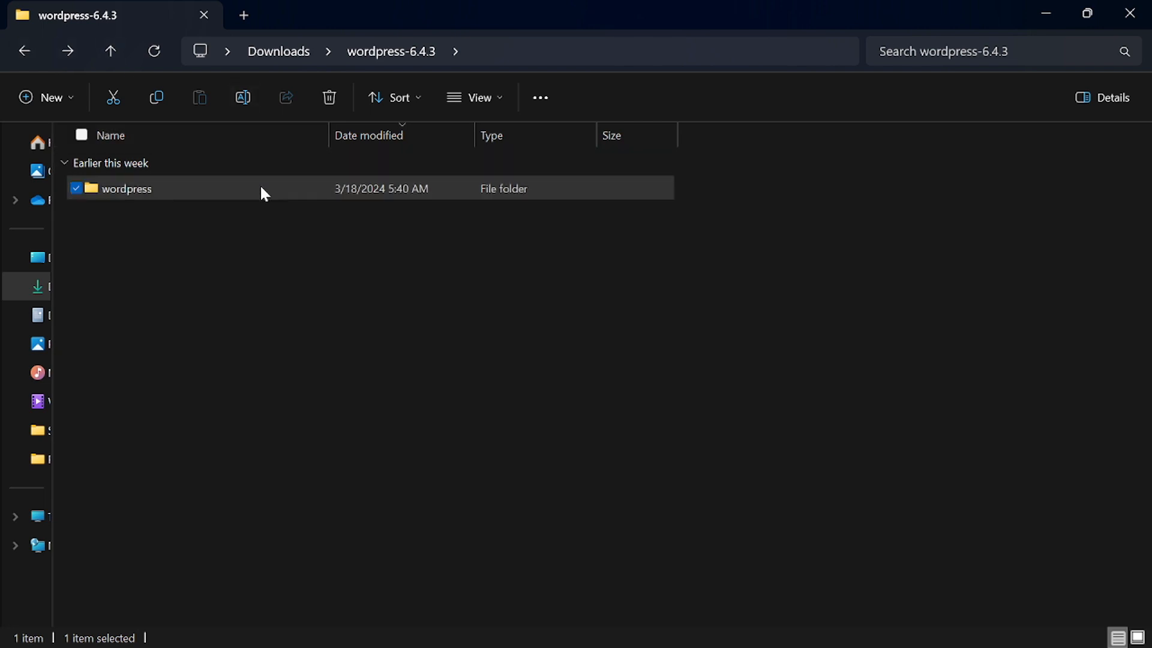
right_click(261, 187)
left_click(319, 210)
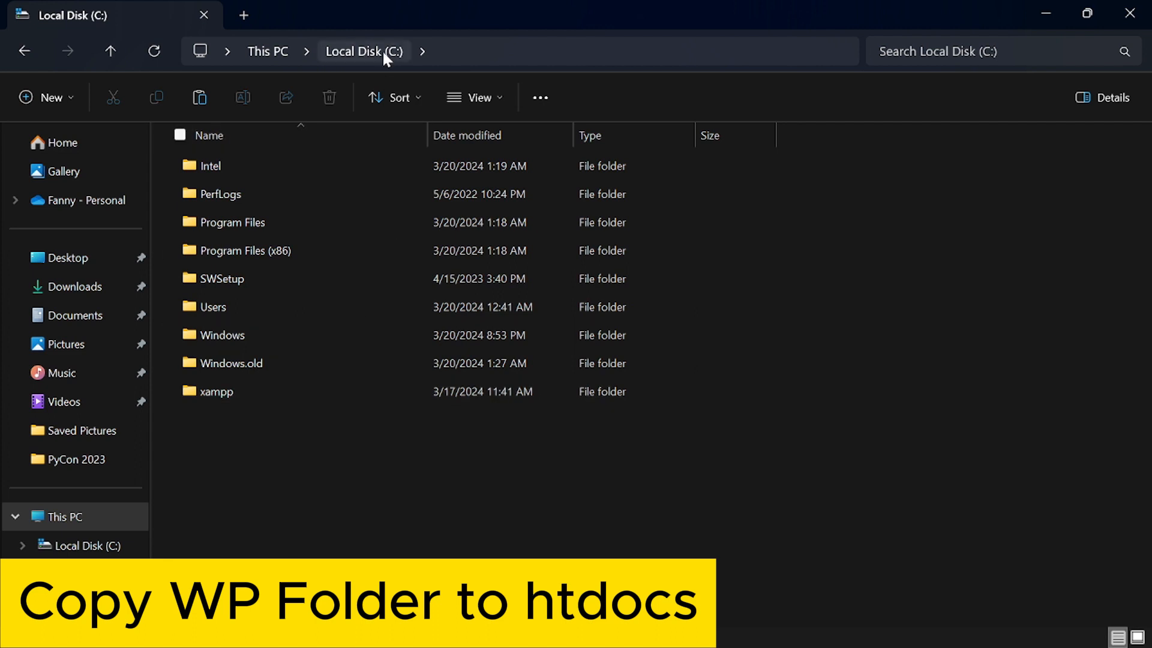
- Paste the copied wordpress folder into C:\xampp\htdocs, minimizing the copy progress window
double_click(304, 391)
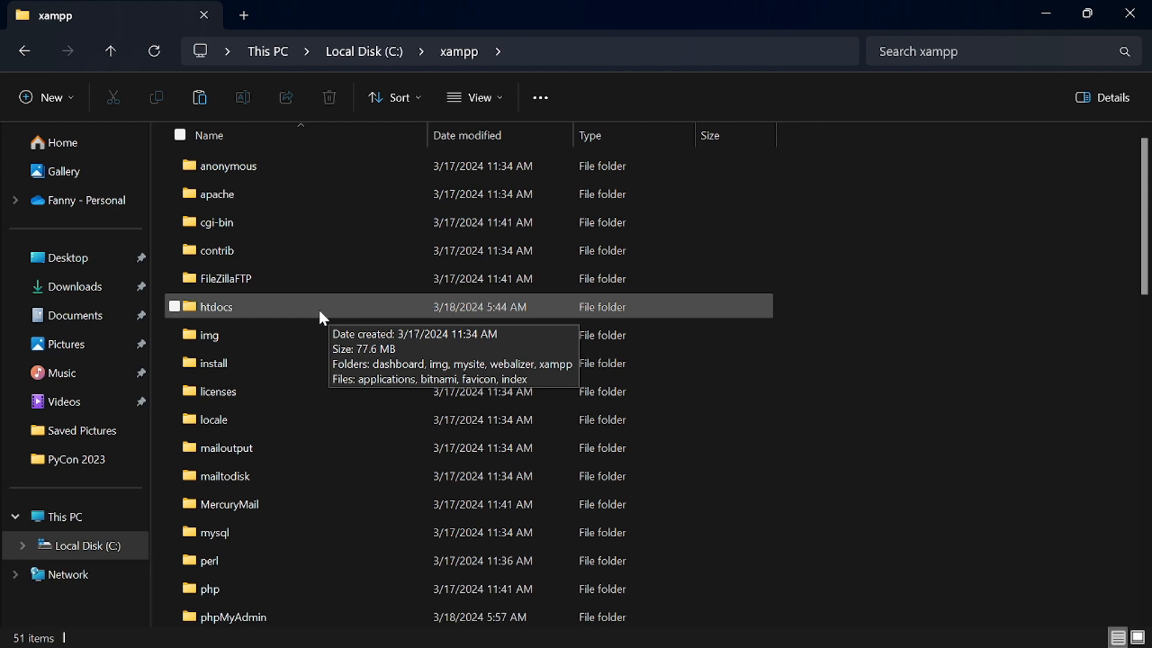
double_click(275, 306)
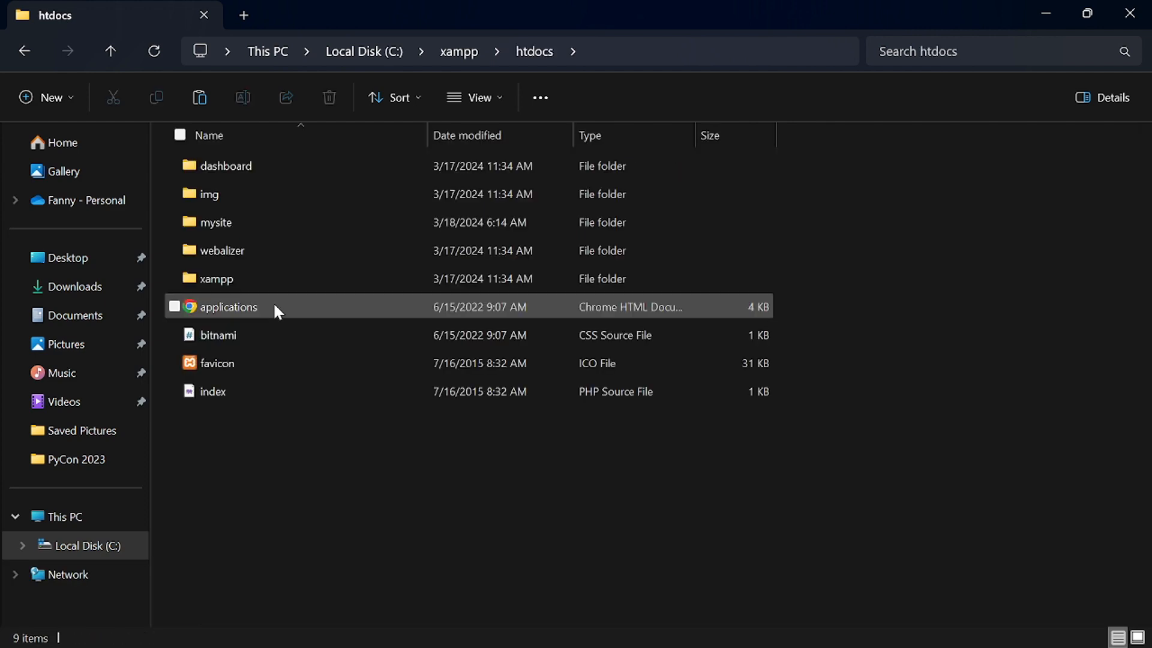
right_click(403, 480)
left_click(428, 501)
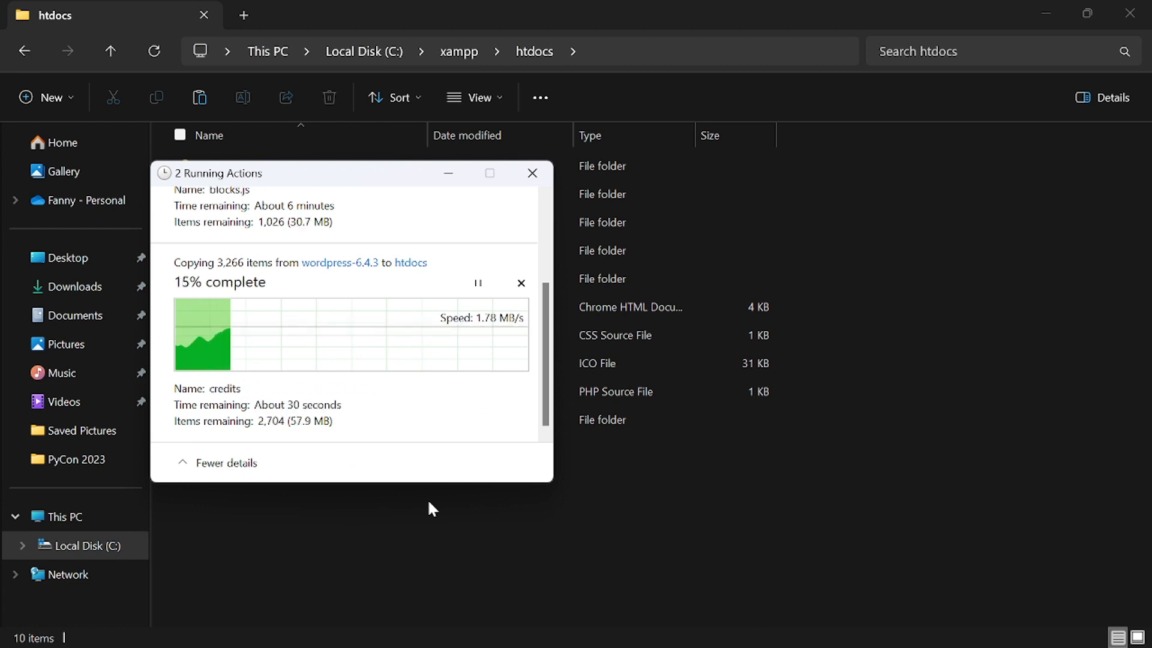
left_click(450, 174)
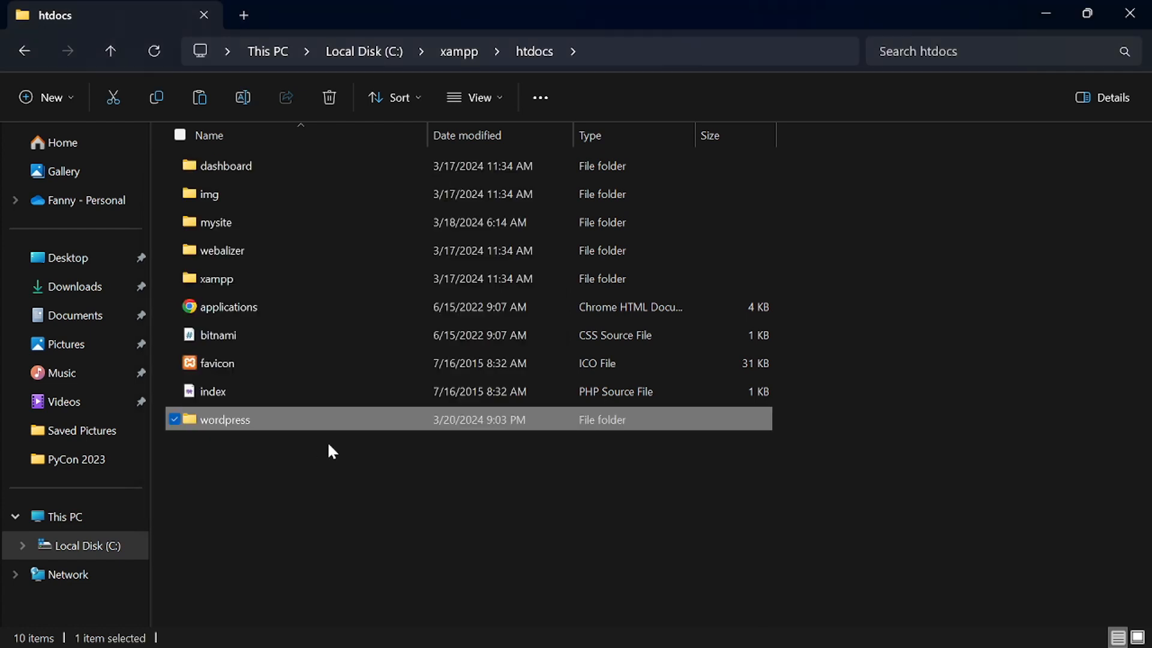
- Rename the wordpress folder in htdocs to fannys-kitchen
right_click(301, 424)
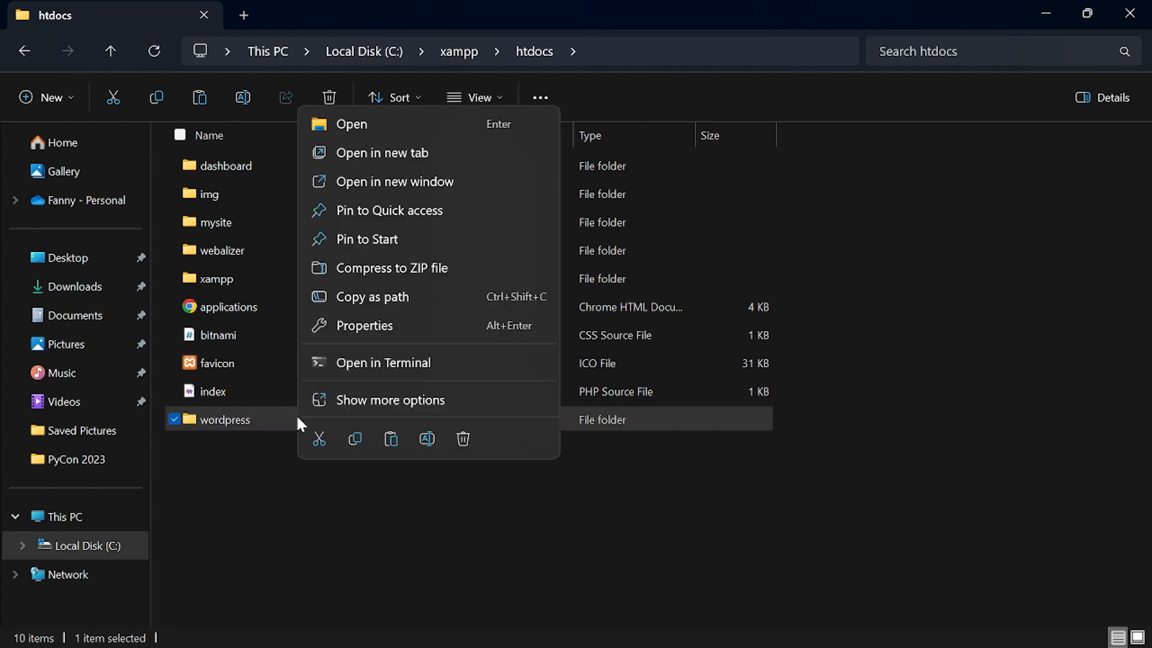
left_click(381, 398)
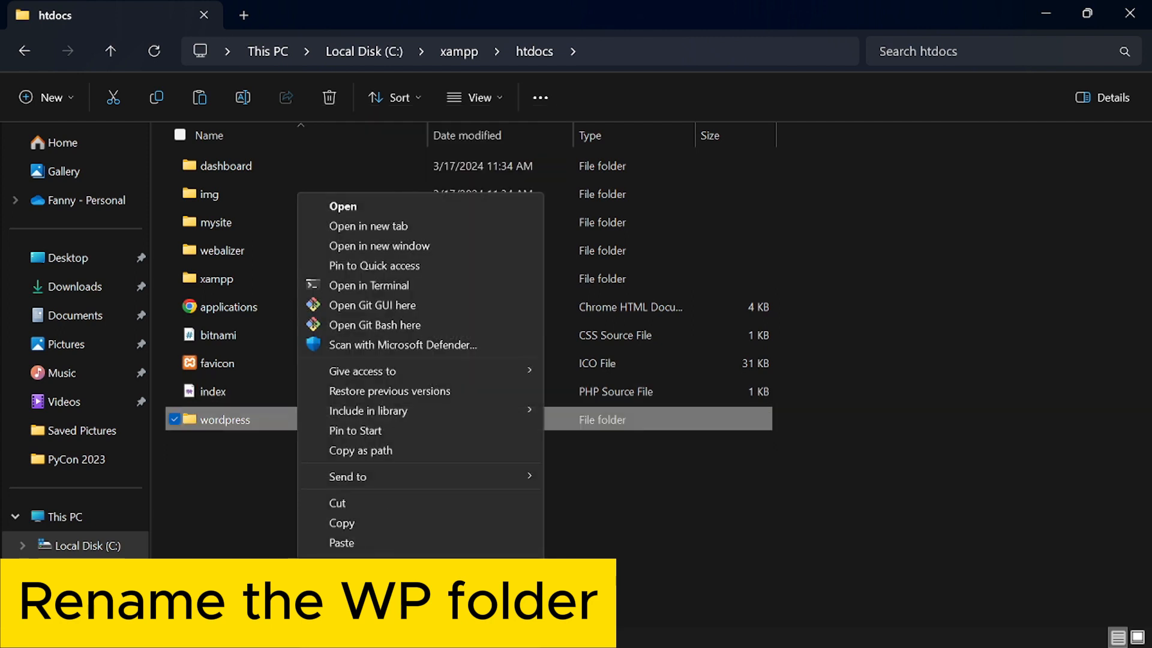
left_click(349, 609)
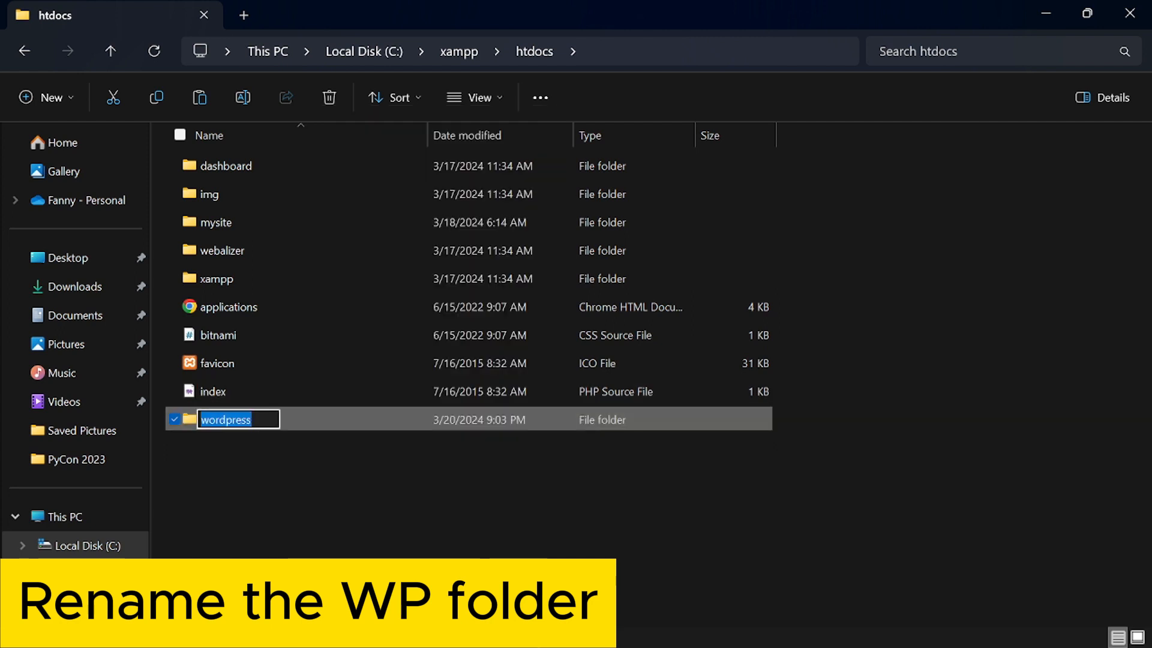
type("fannys-kitc")
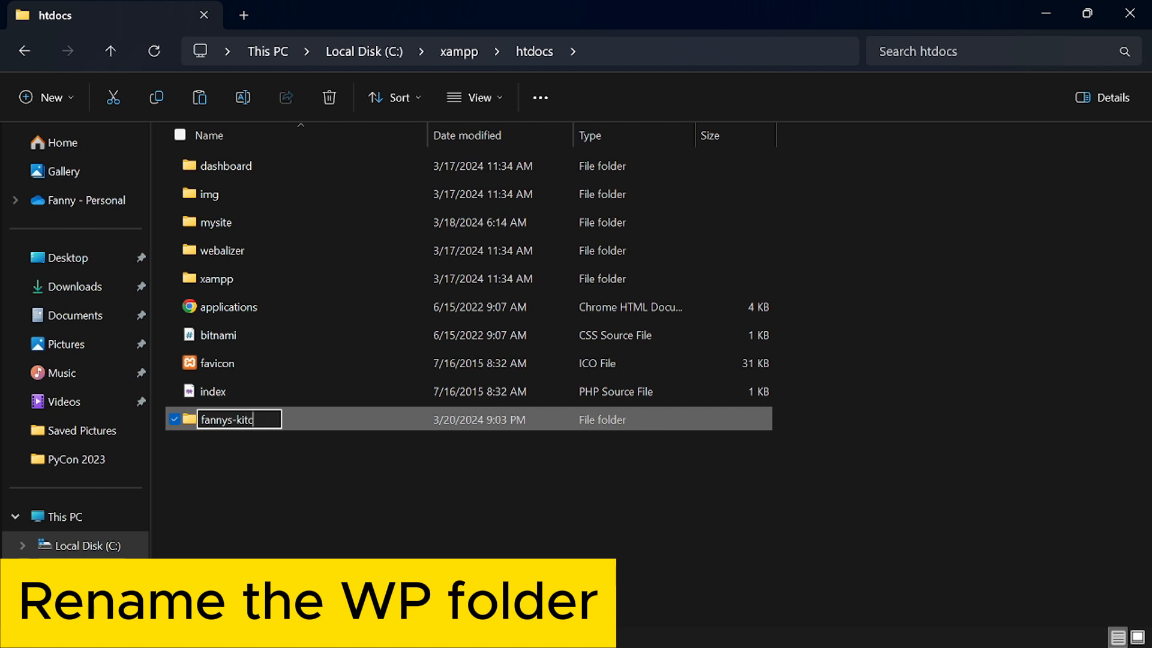
type("hen")
key("Return")
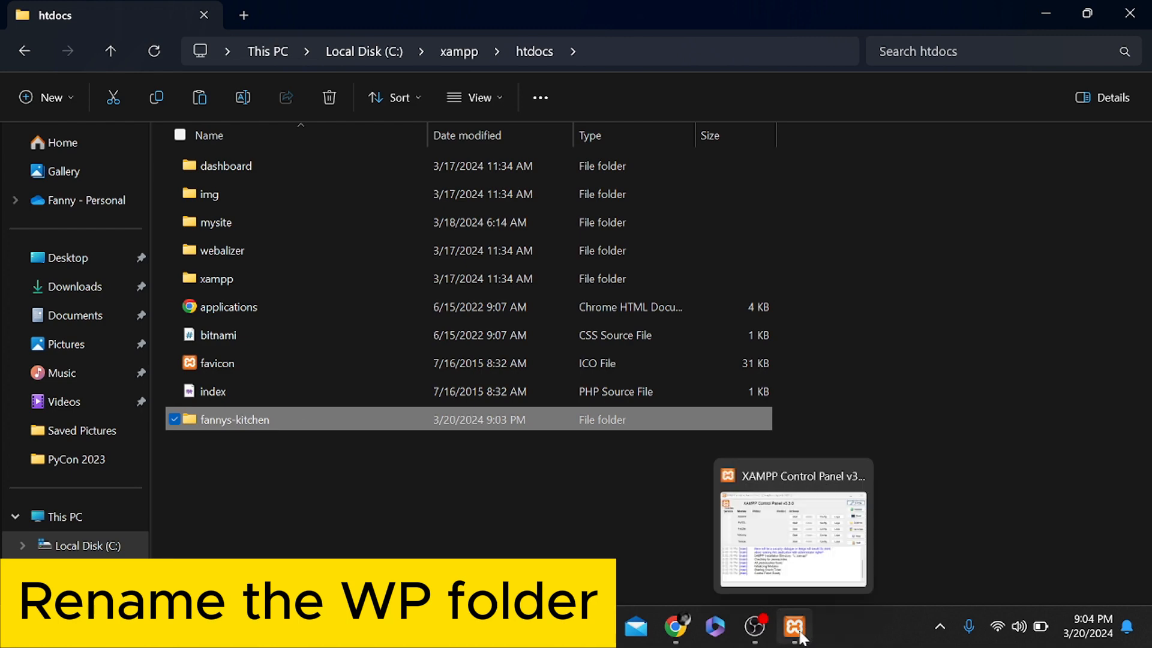
- Start the Apache and MySQL modules in the XAMPP Control Panel and return to Chrome
left_click(801, 637)
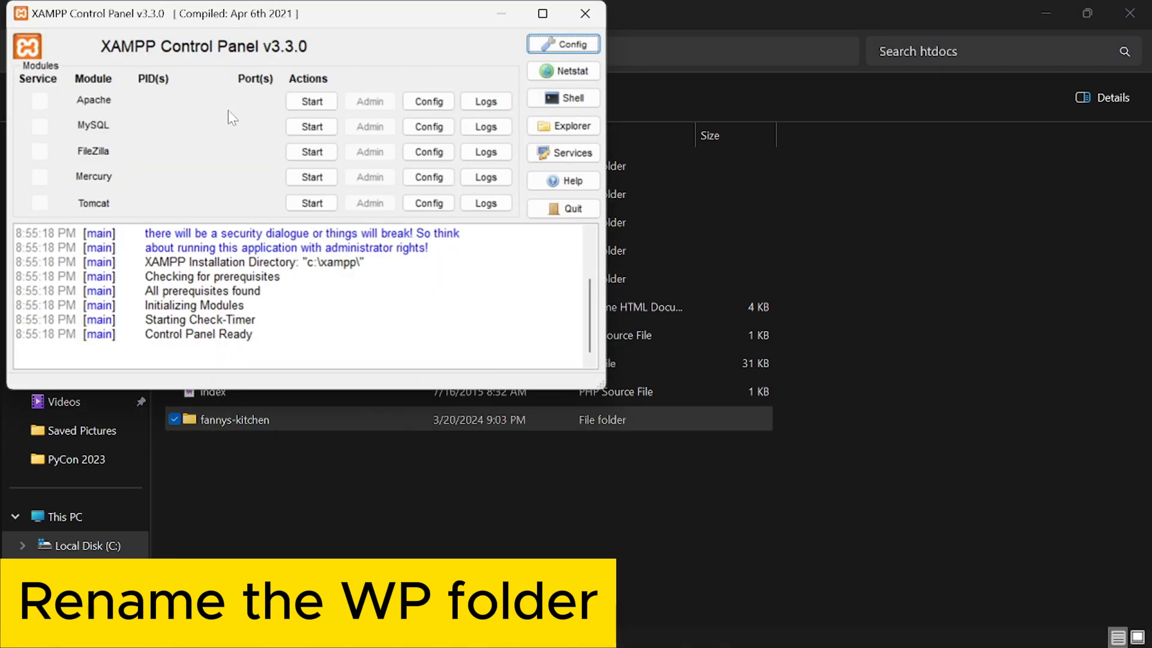
left_click(324, 104)
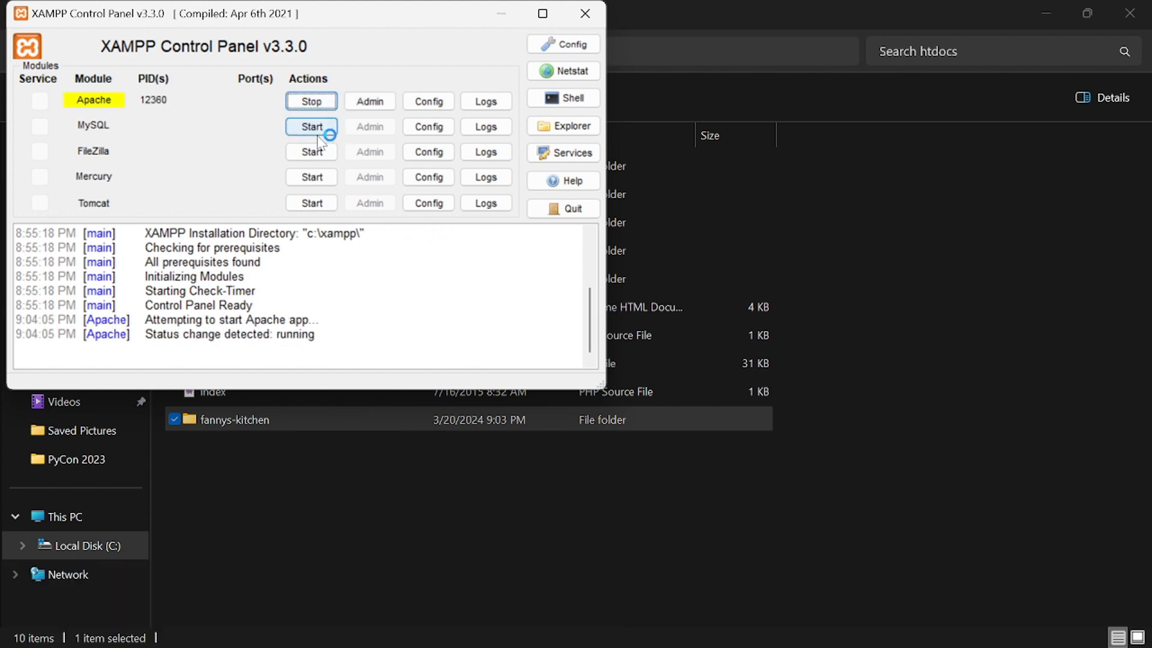
left_click(318, 128)
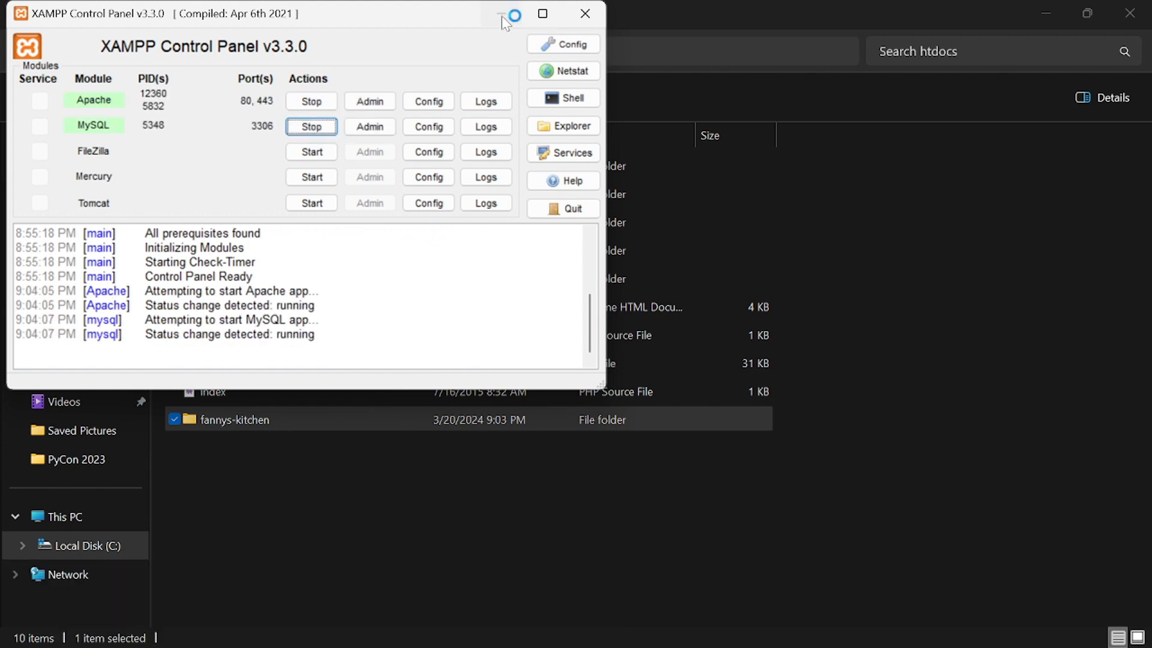
left_click(502, 13)
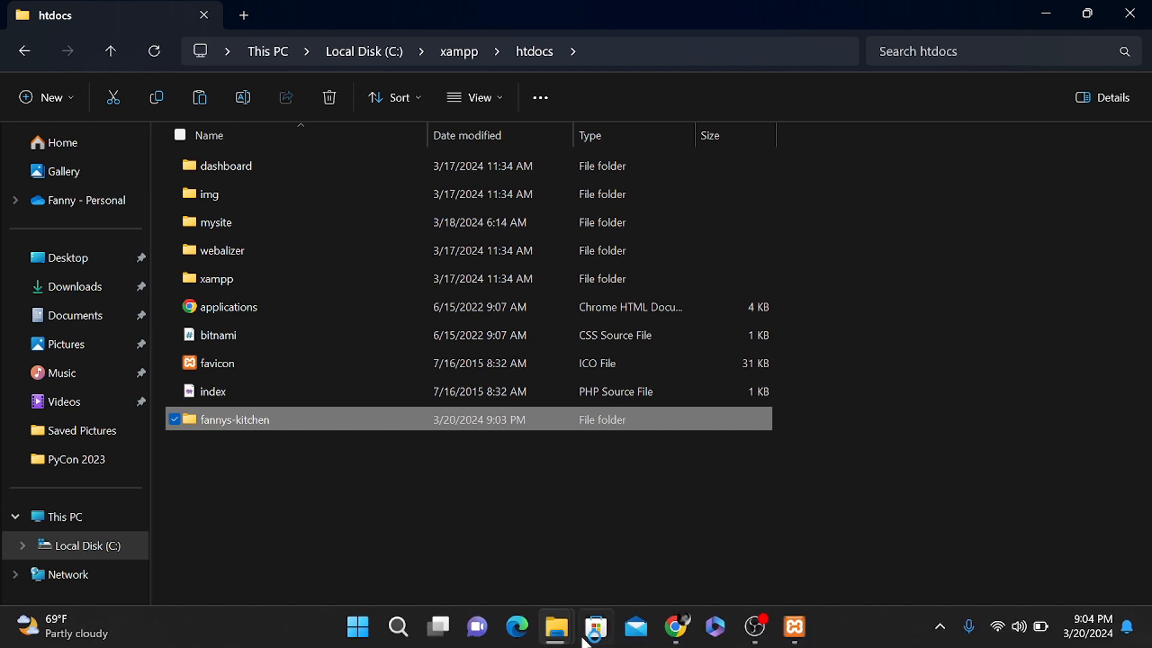
left_click(683, 628)
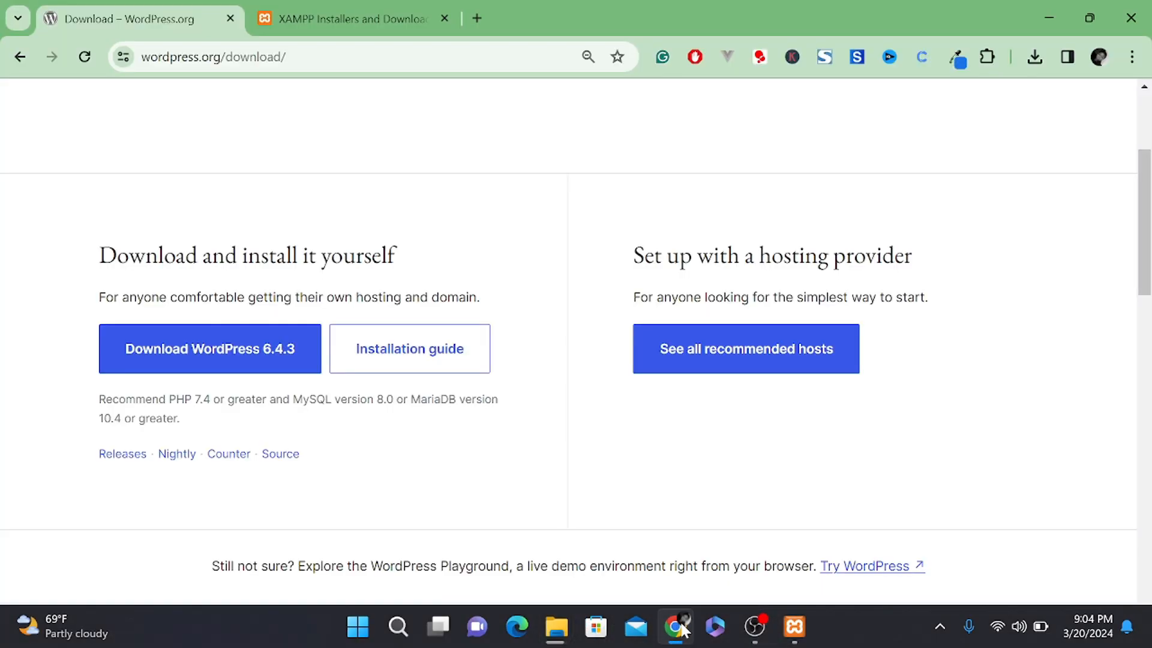
- Open localhost/fannys-kitchen in a new browser tab
left_click(478, 18)
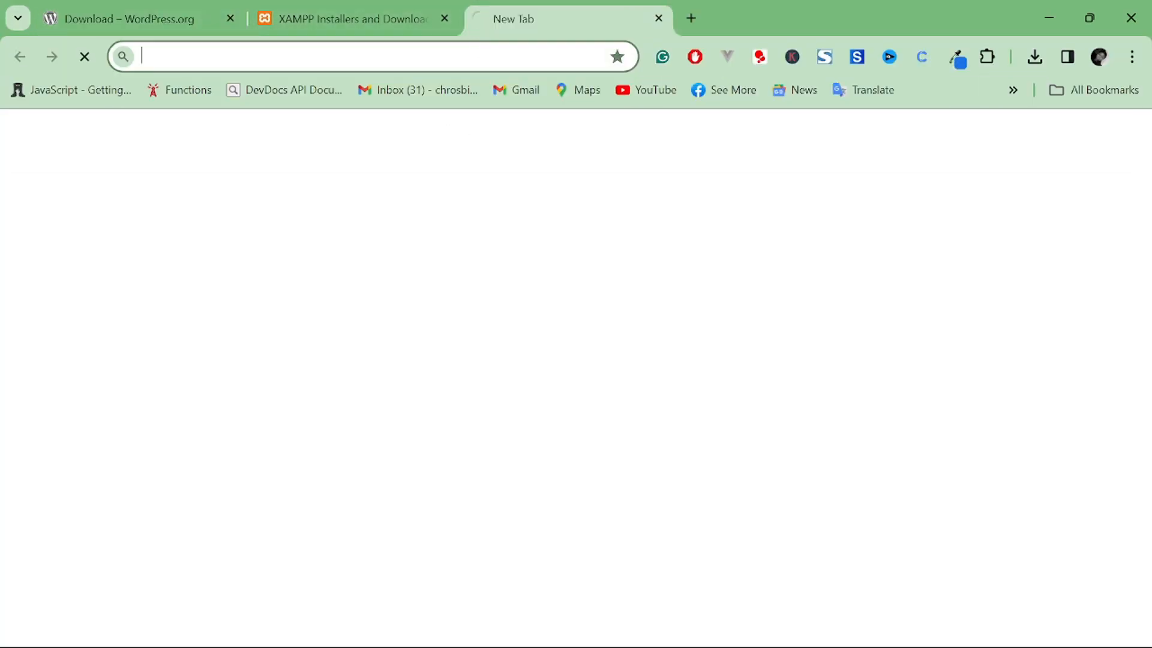
type("lo")
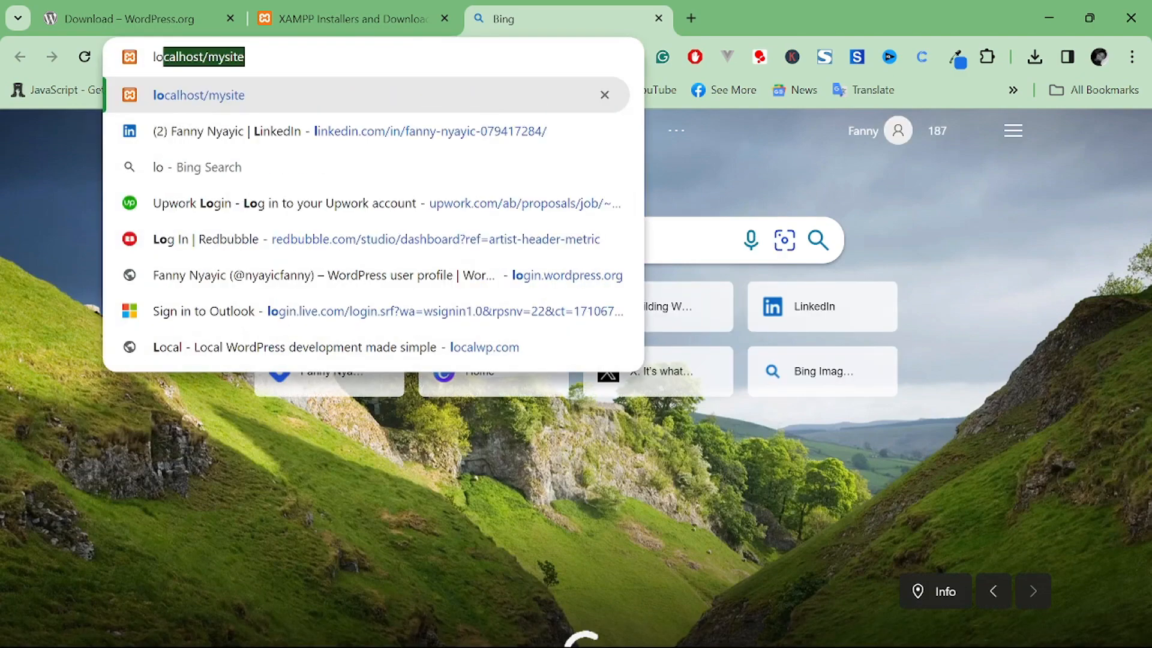
type("calhost/fann")
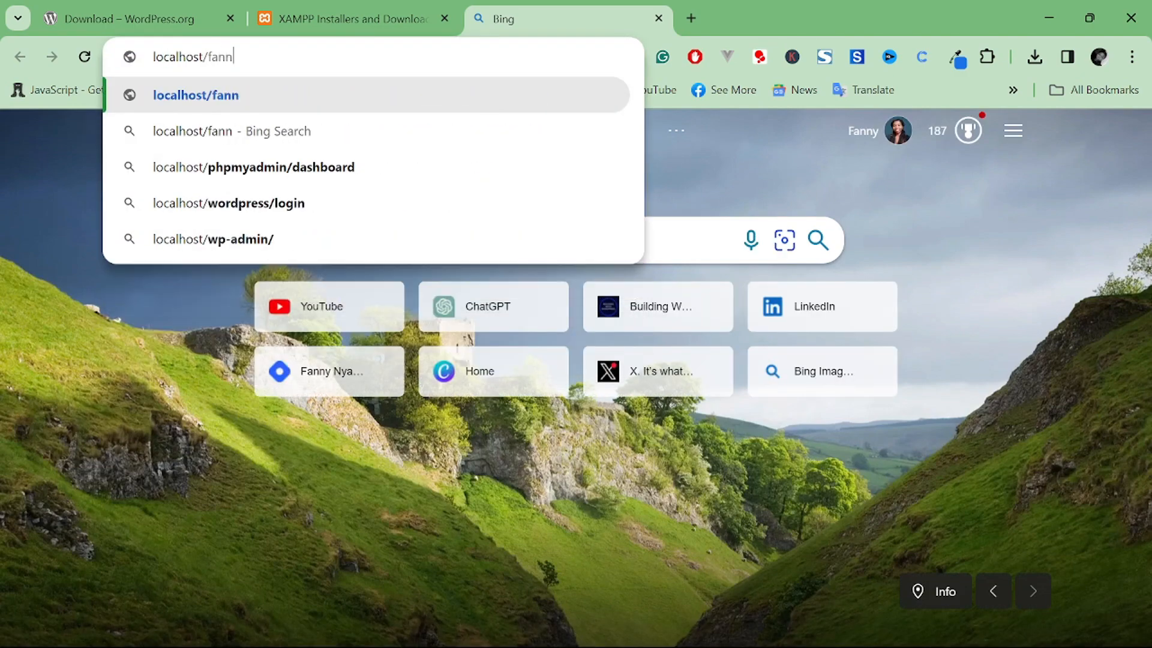
type("ys-kitchen")
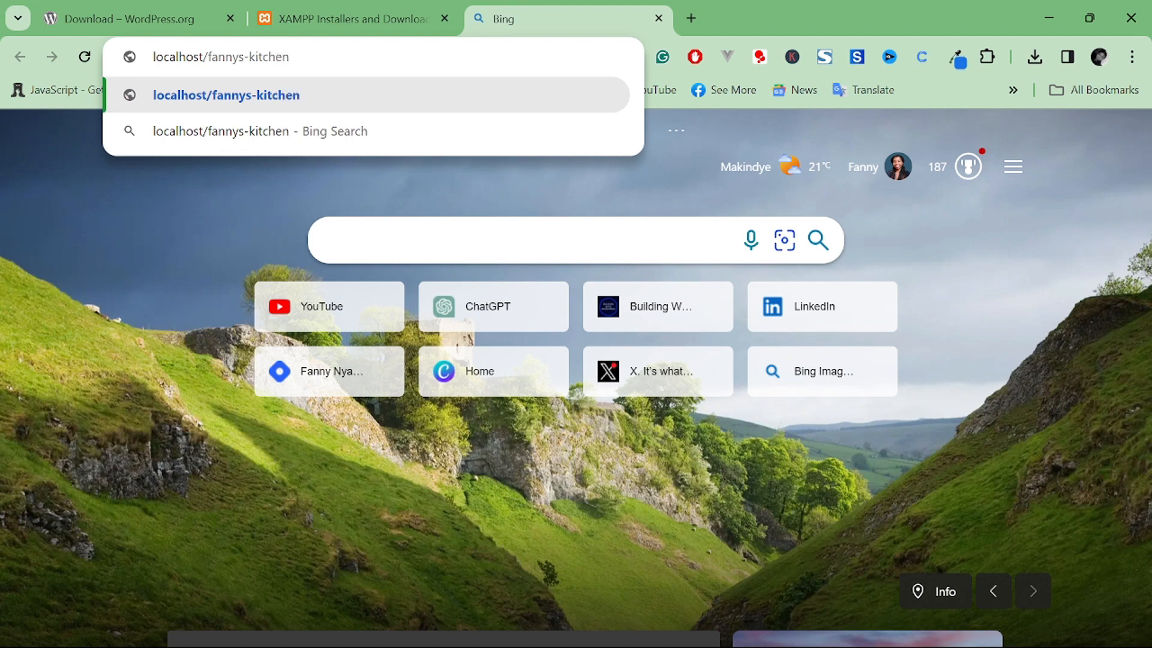
key("Return")
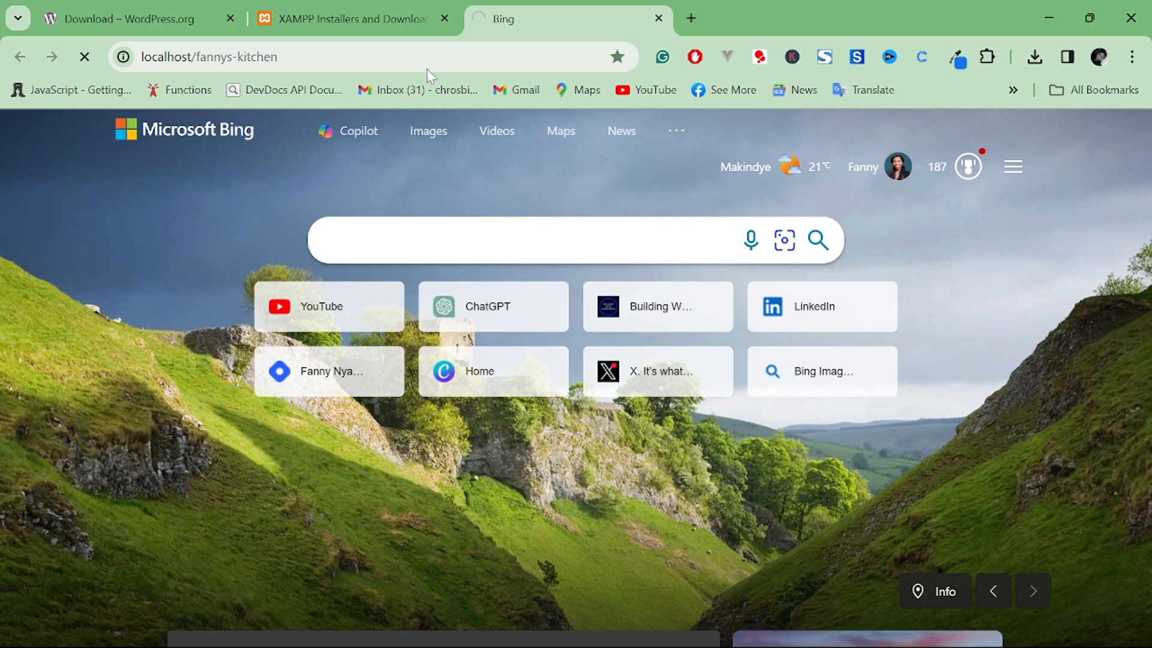
- Return to the XAMPP dashboard page and open phpMyAdmin from it
left_click(377, 18)
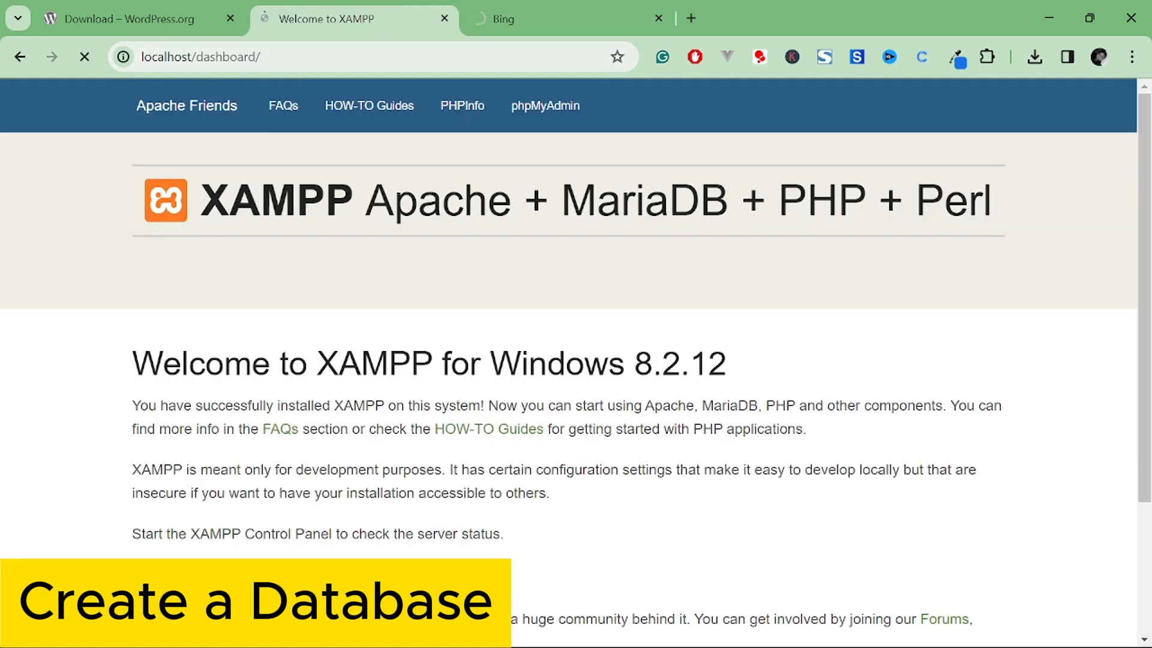
left_click(559, 117)
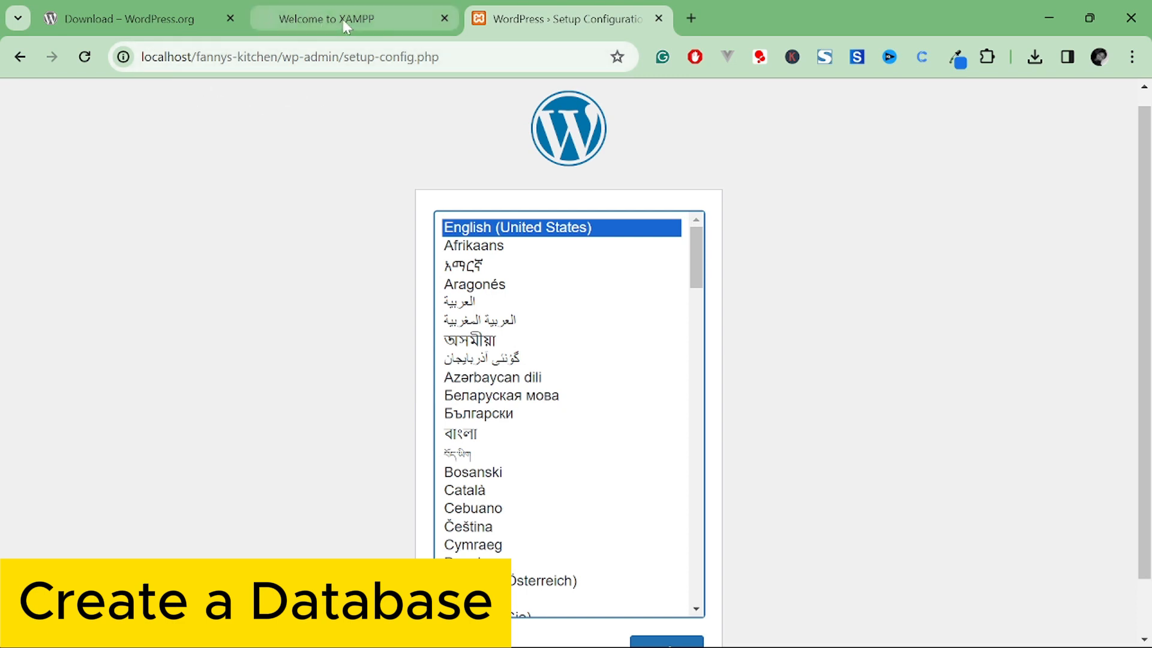
left_click(327, 18)
left_click(567, 127)
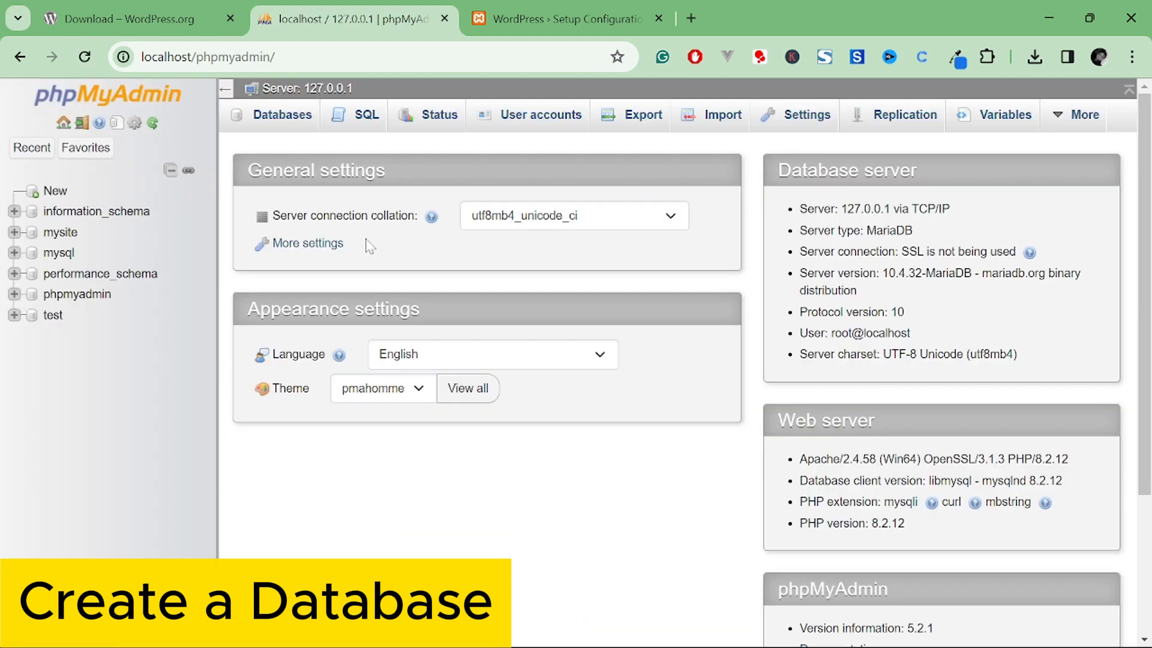
- Create a new database named fannyskitchen in phpMyAdmin
left_click(55, 192)
type("f")
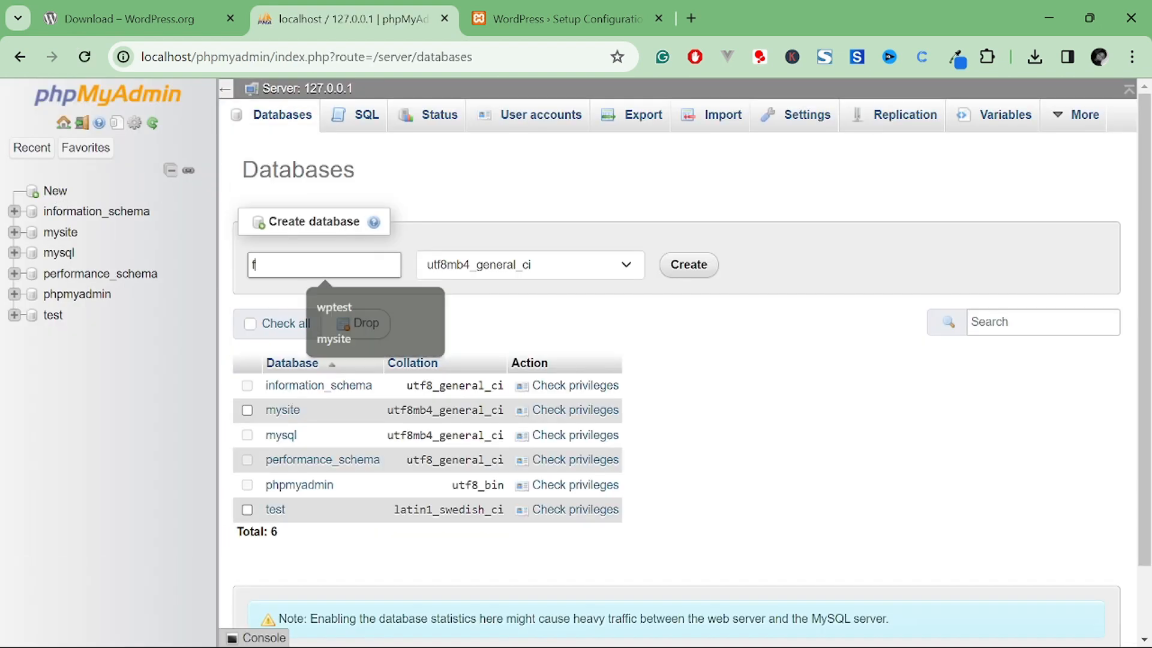
type("annyskitchen")
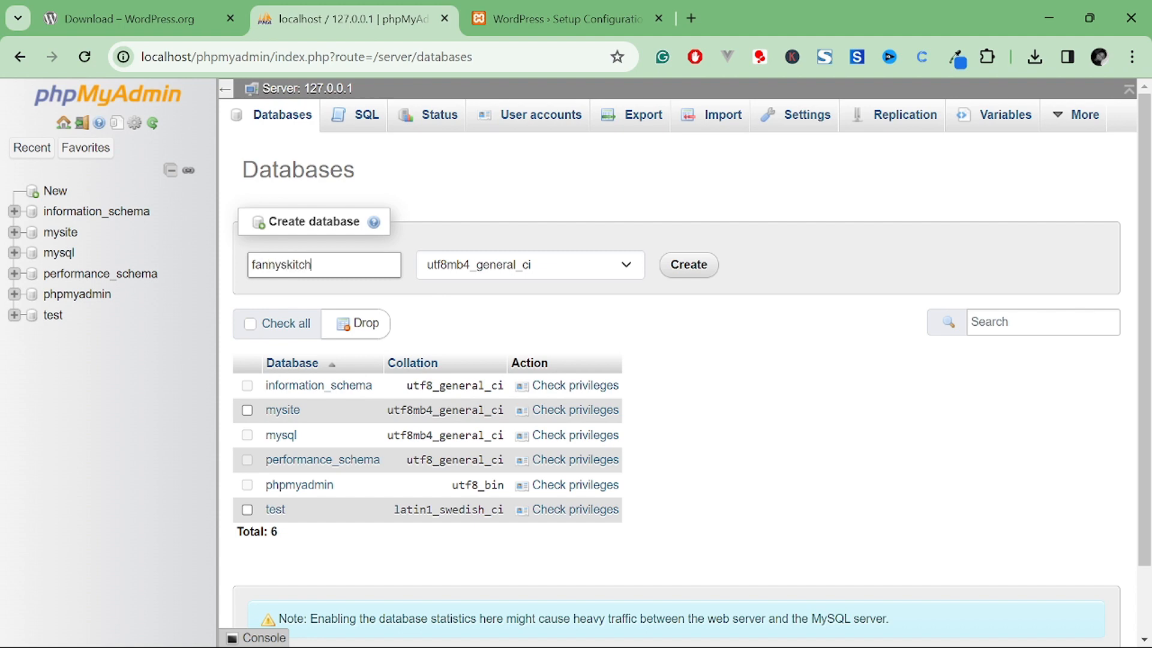
left_click(700, 270)
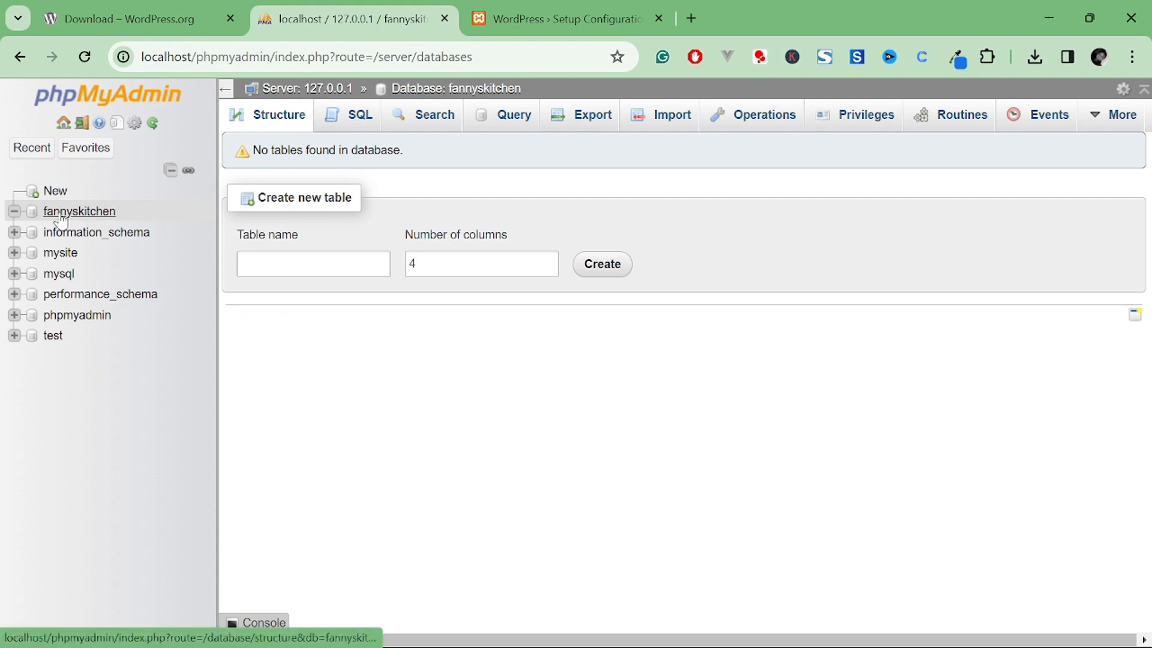
- Return to the WordPress setup page and continue with English (United States) as the language
left_click(574, 19)
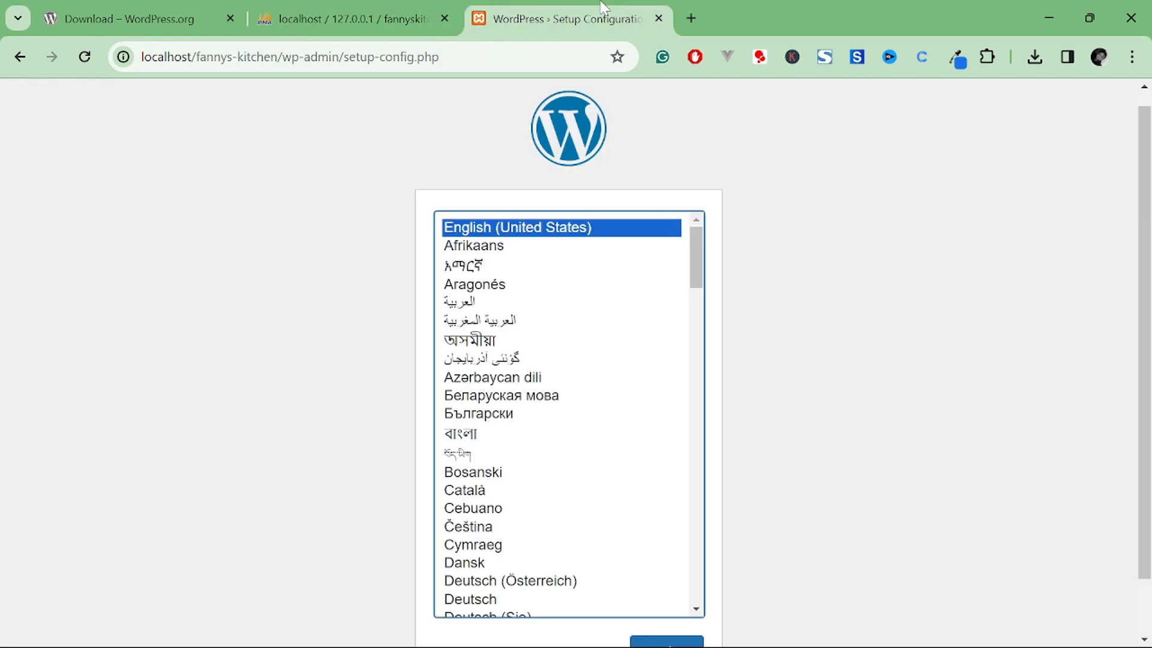
scroll(821, 355, "down", 2)
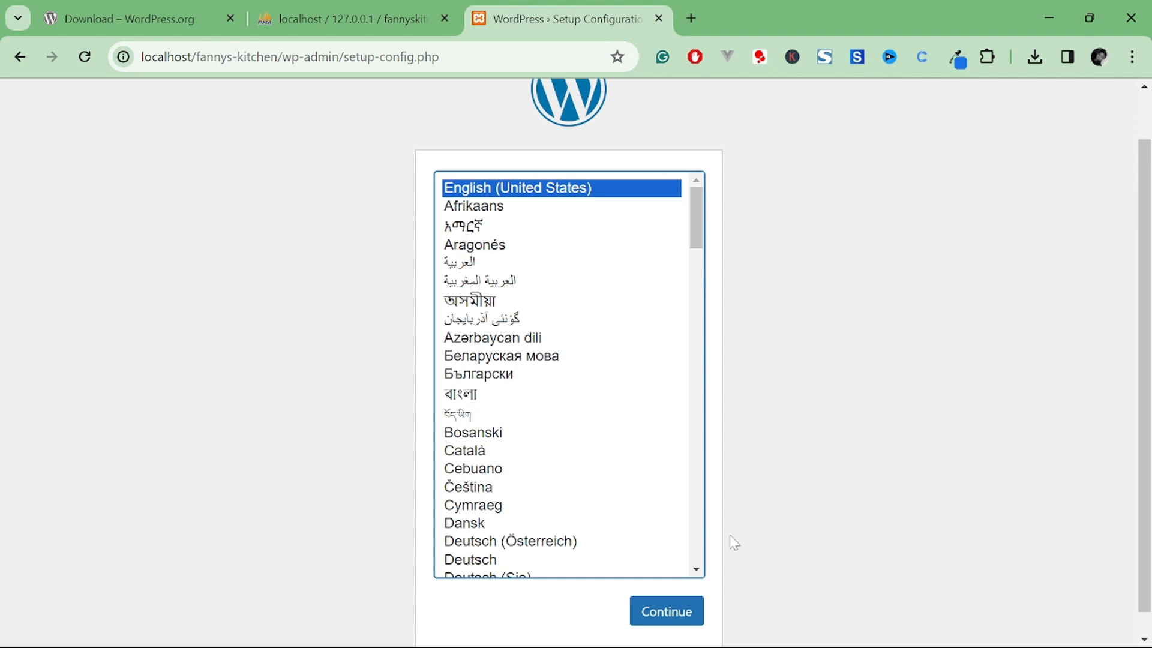
left_click(675, 620)
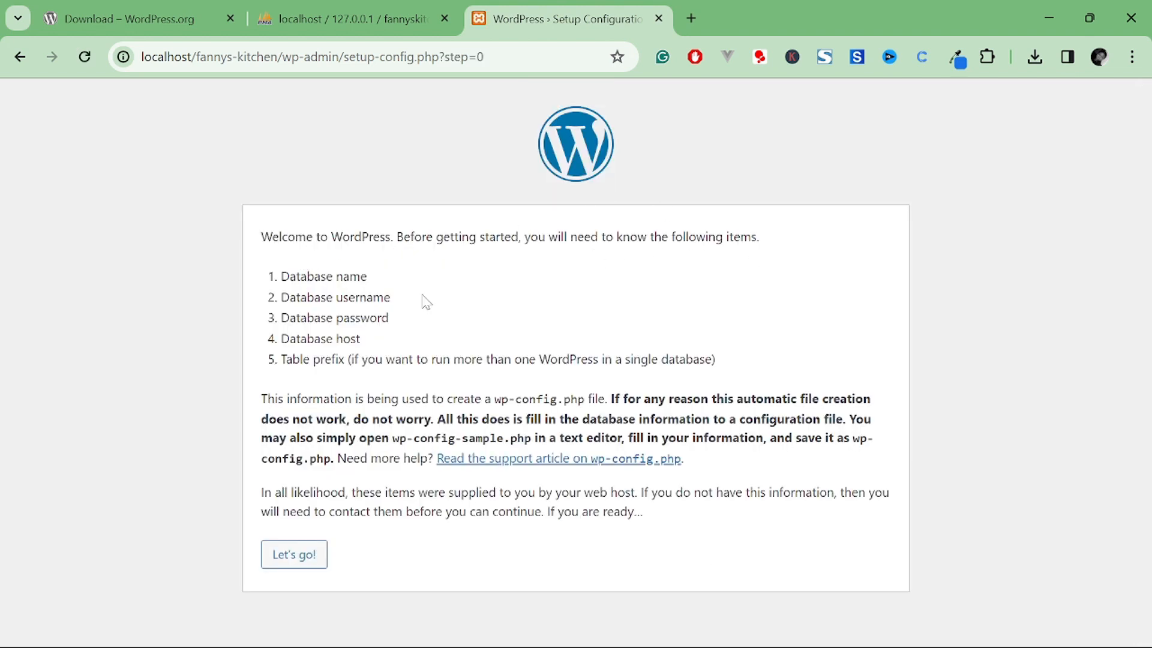
- Review the list of required database items and proceed to the database connection form
left_click_drag(369, 276, 280, 277)
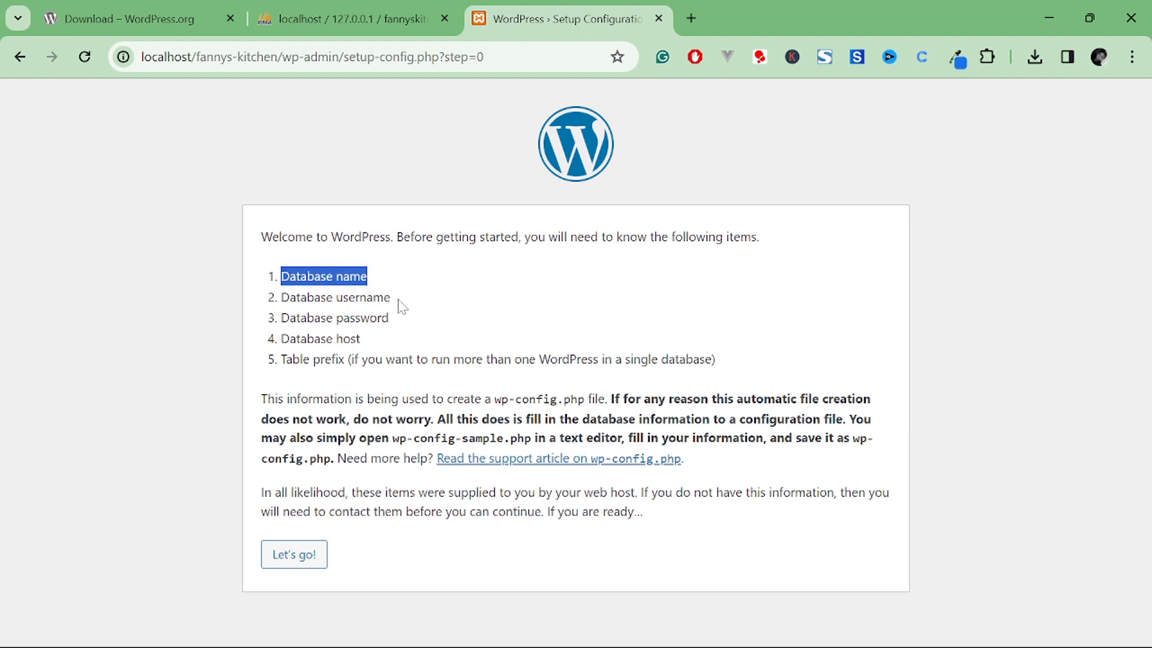
left_click_drag(401, 306, 277, 300)
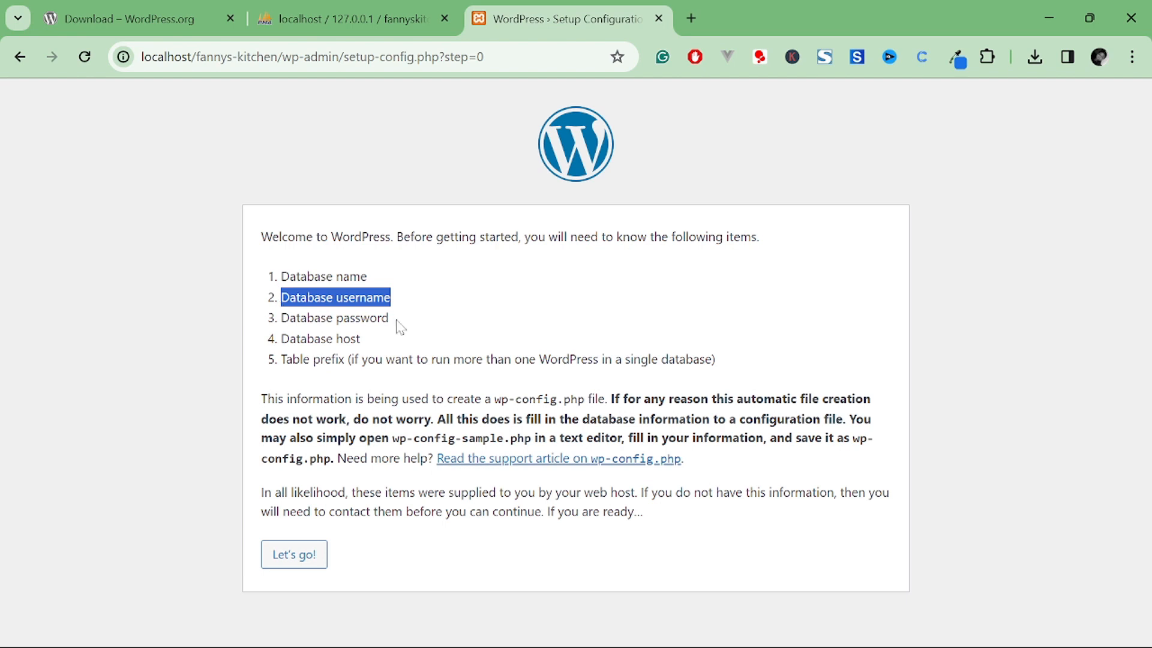
left_click_drag(391, 318, 313, 318)
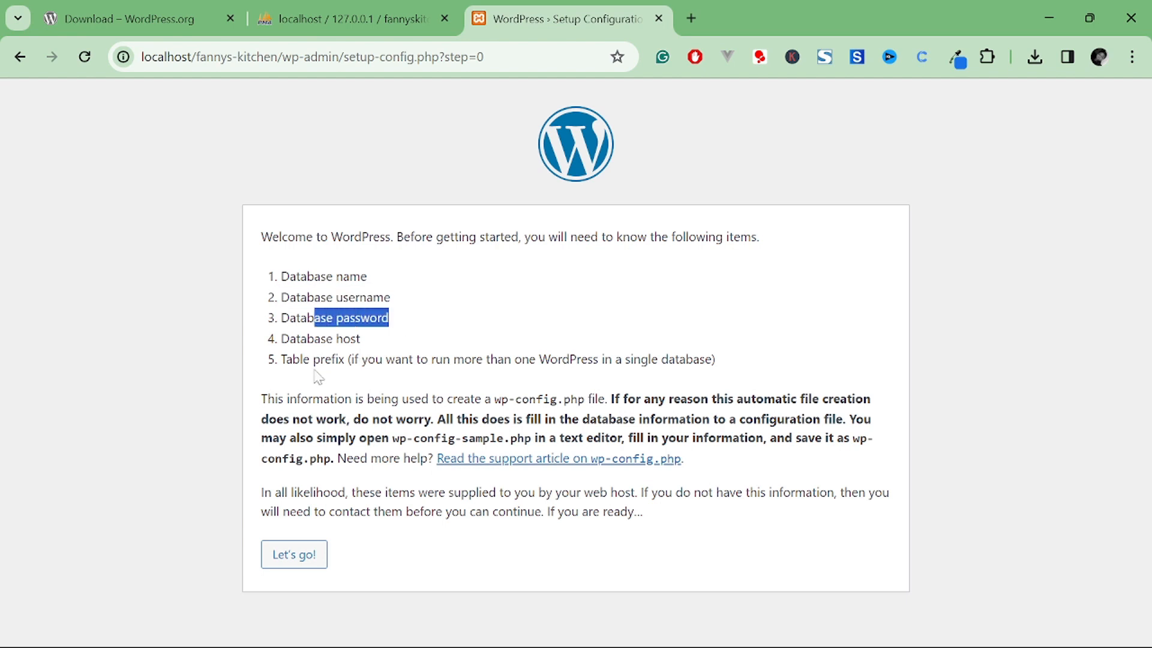
left_click(306, 563)
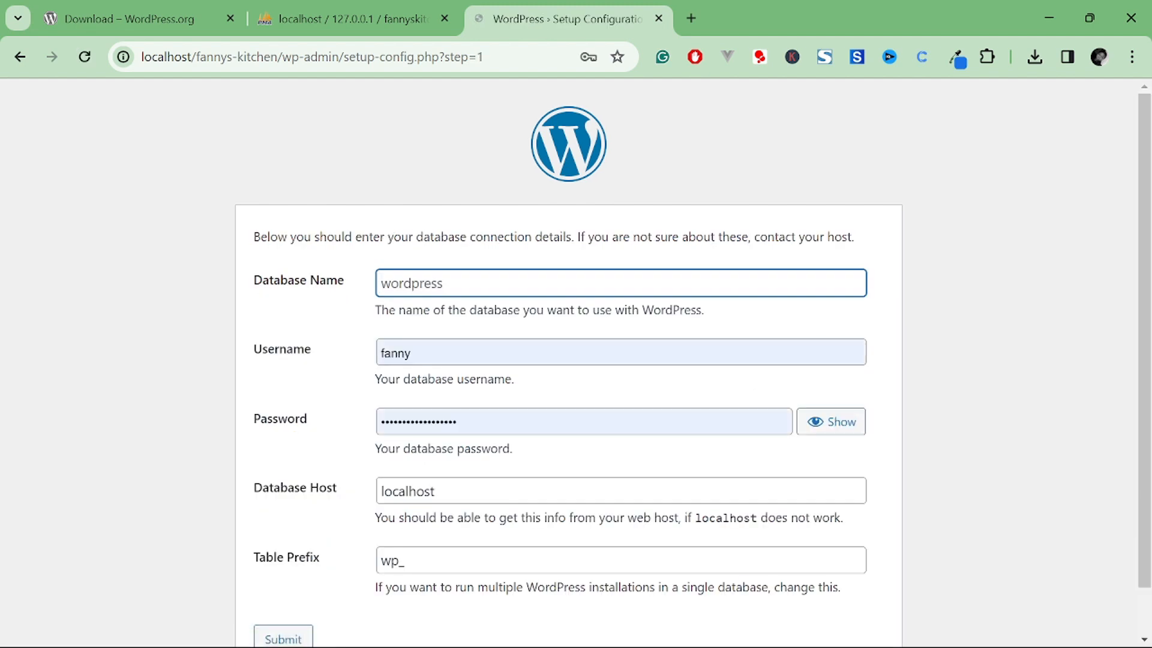
- Set the database name to fannyskitchen and the username to root, leaving the database password field empty
type("f")
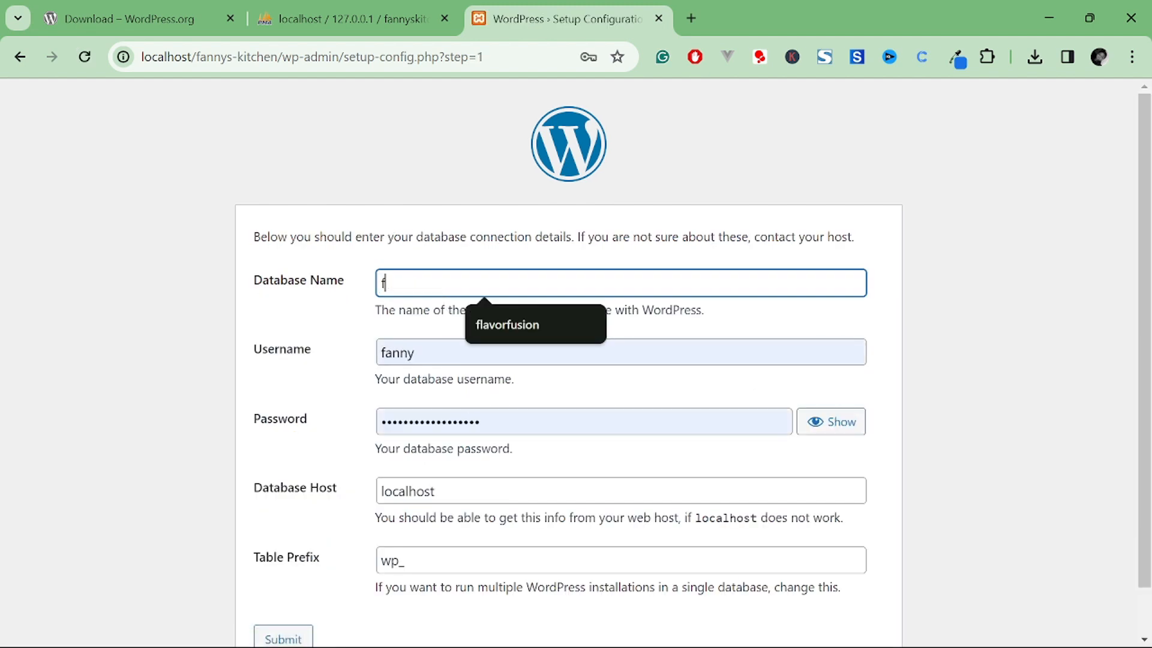
type("annysk")
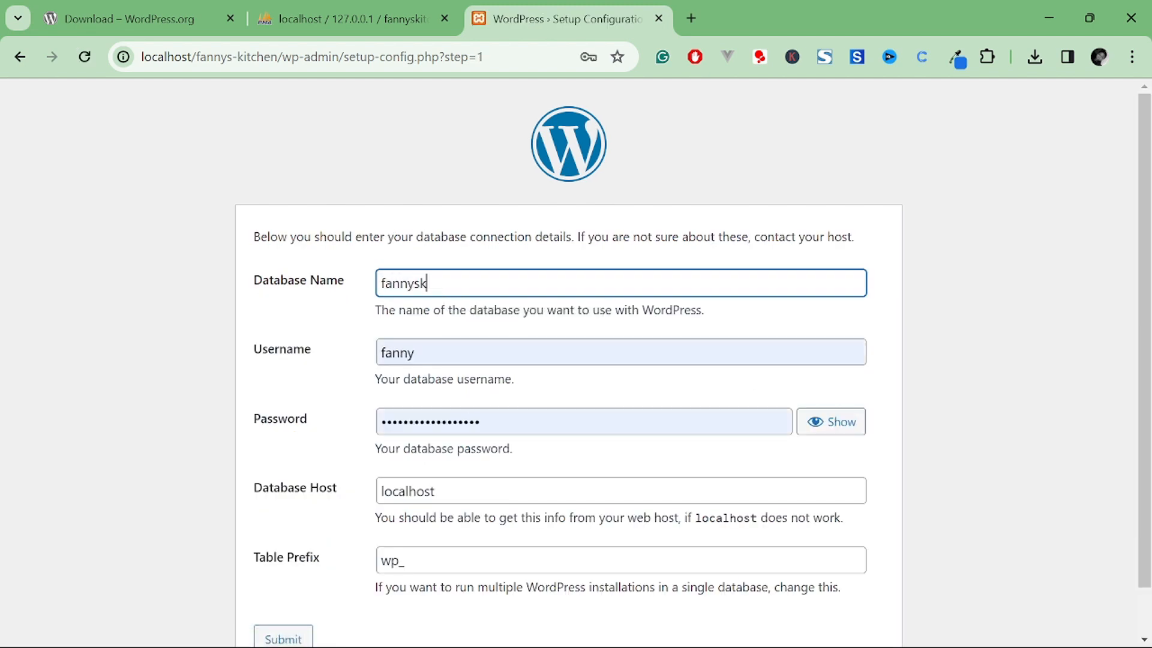
type("itchen")
key("Tab")
key("BackSpace")
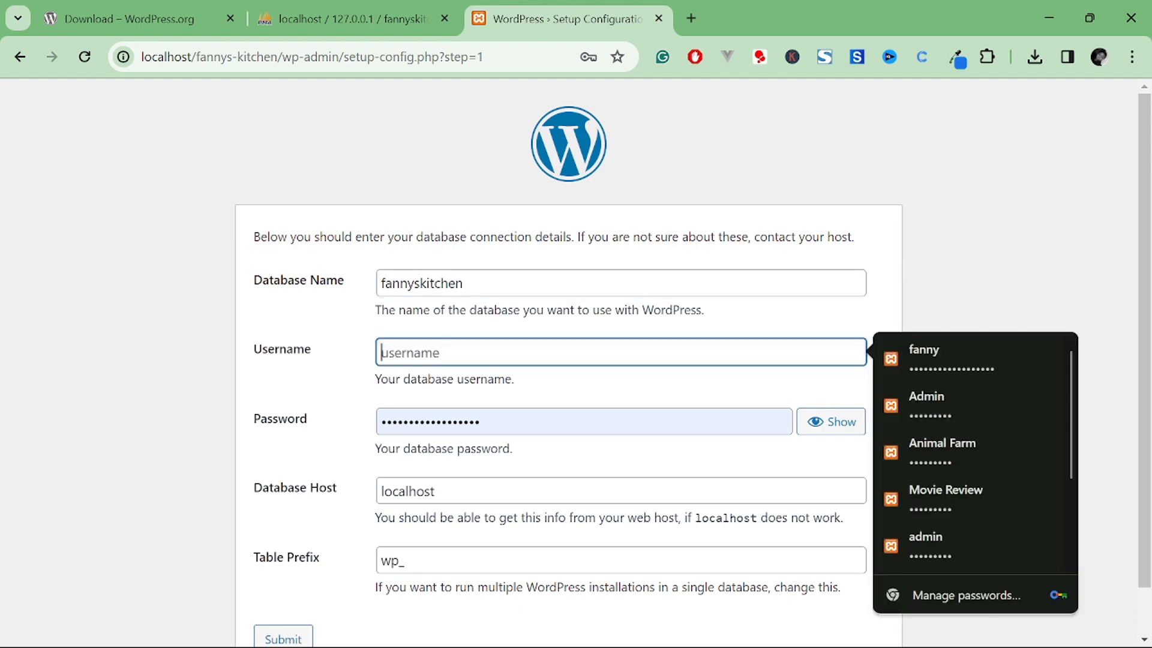
type("root")
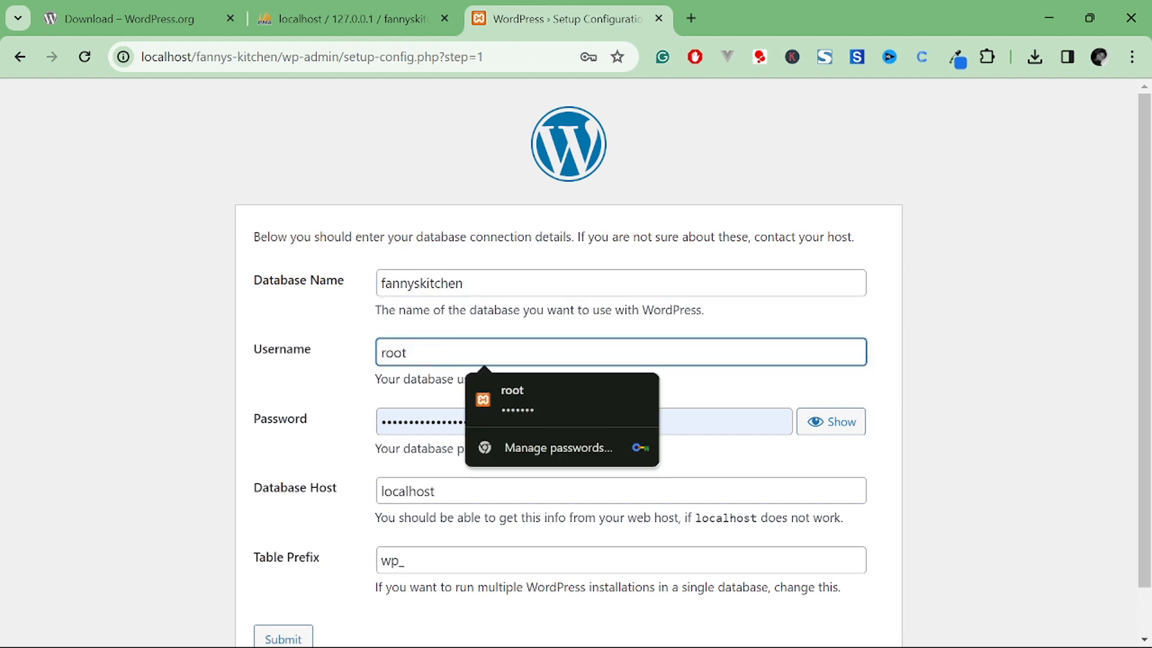
key("Tab")
key("BackSpace")
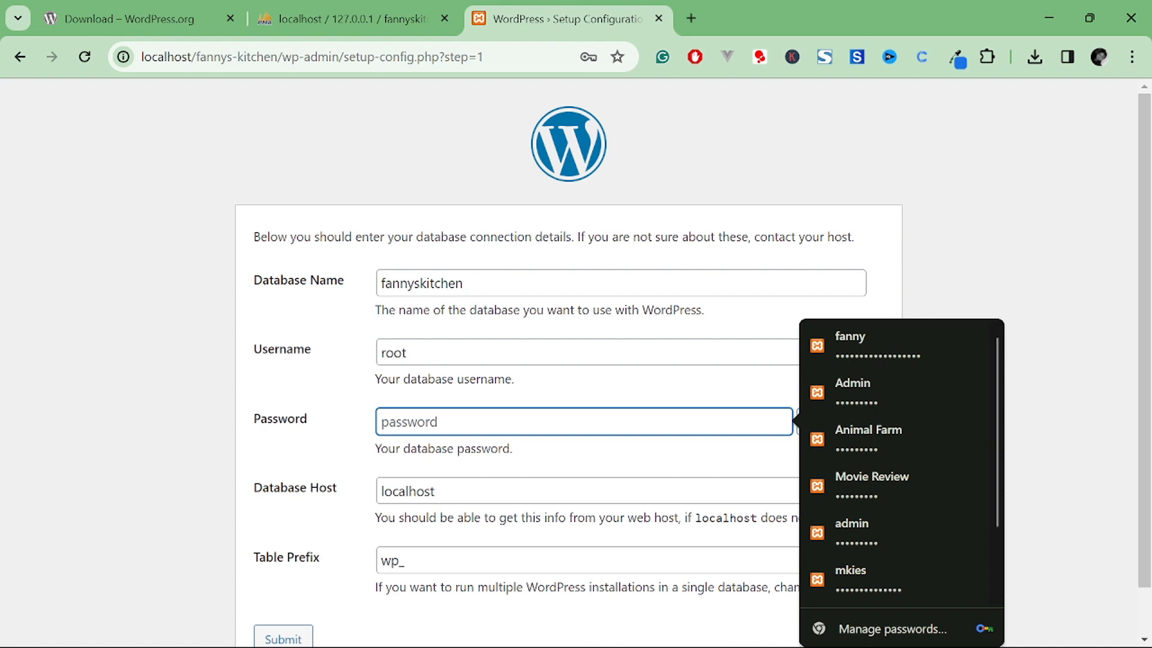
- Set the table prefix to fk_ and submit the connection details, proceeding to the WordPress installation form
scroll(474, 502, "down", 1)
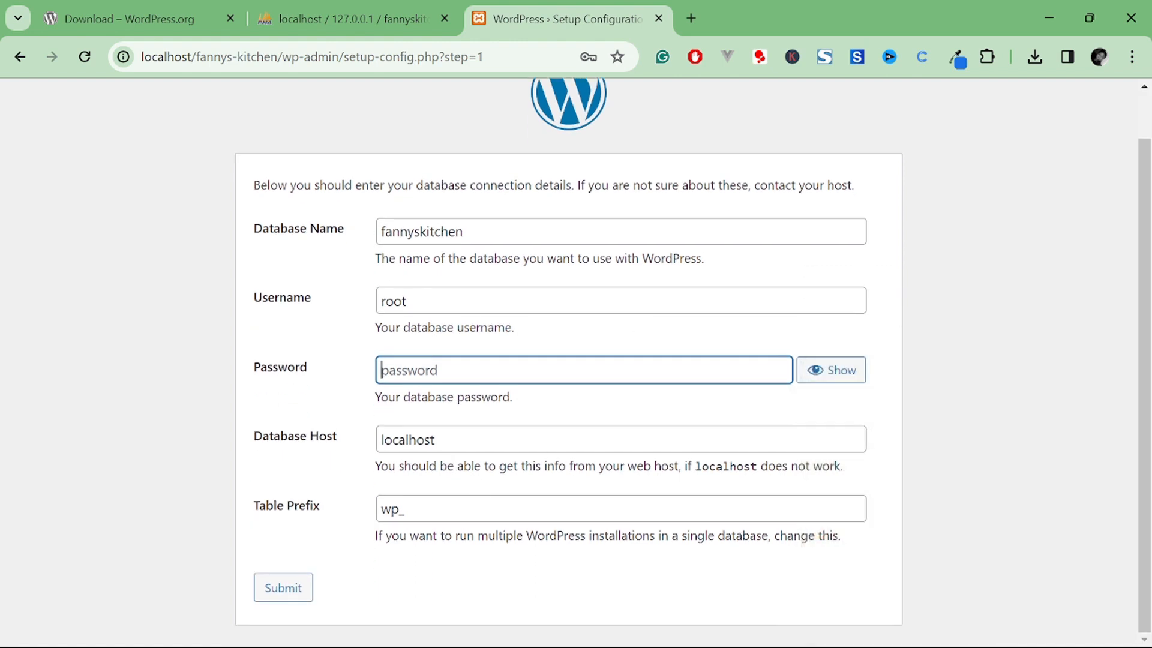
left_click_drag(400, 510, 376, 515)
type("fk_")
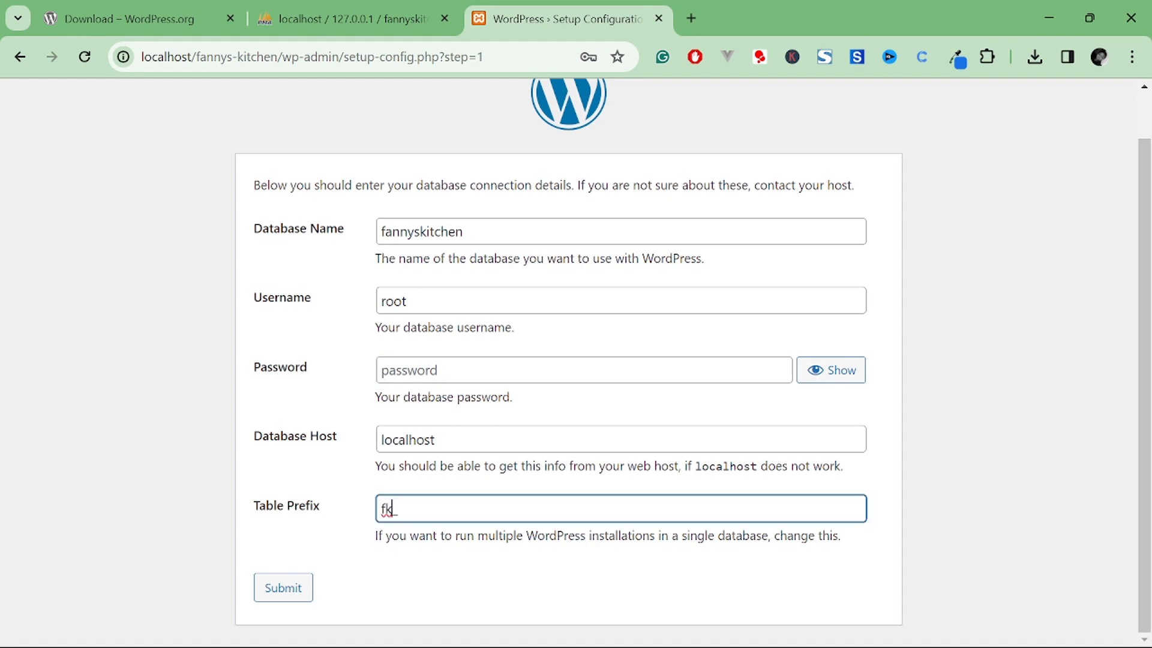
left_click(283, 589)
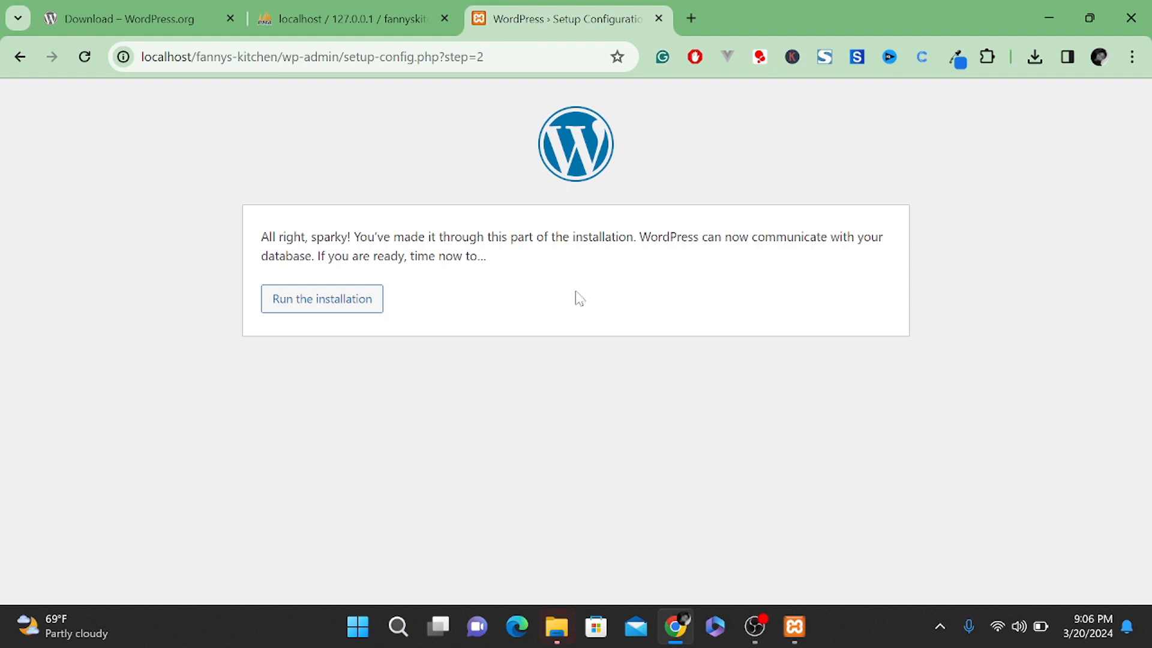
left_click(325, 306)
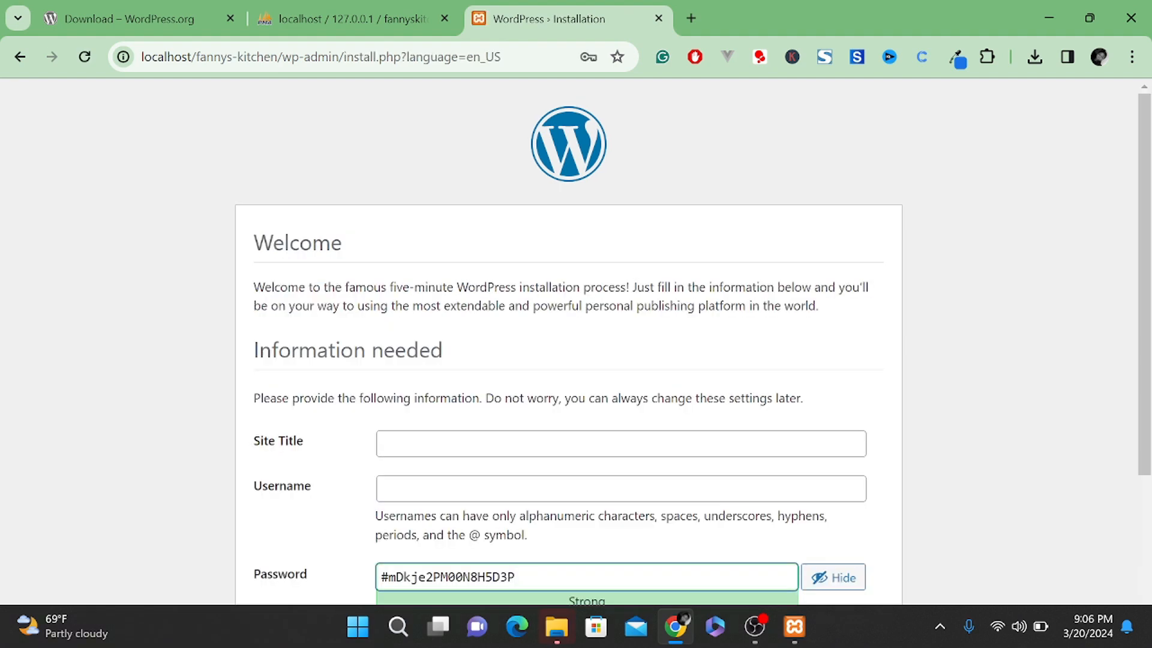
- Enter Fanny's Kitchen as the site title and fill in the suggested administrator username
scroll(552, 327, "down", 2)
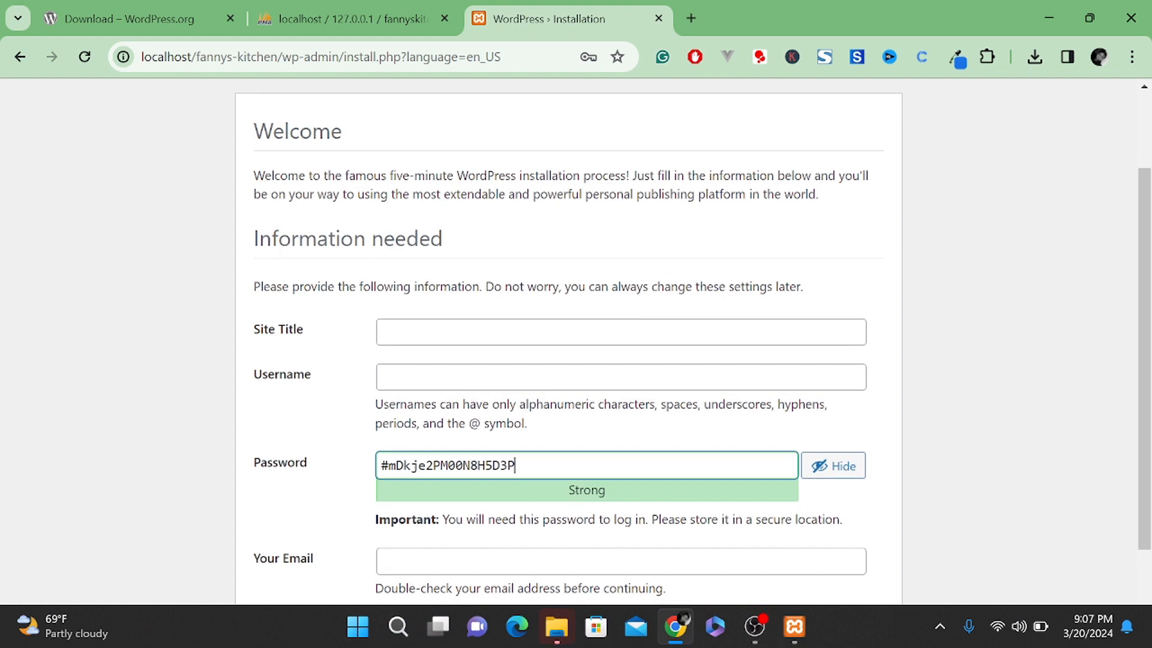
scroll(504, 330, "down", 1)
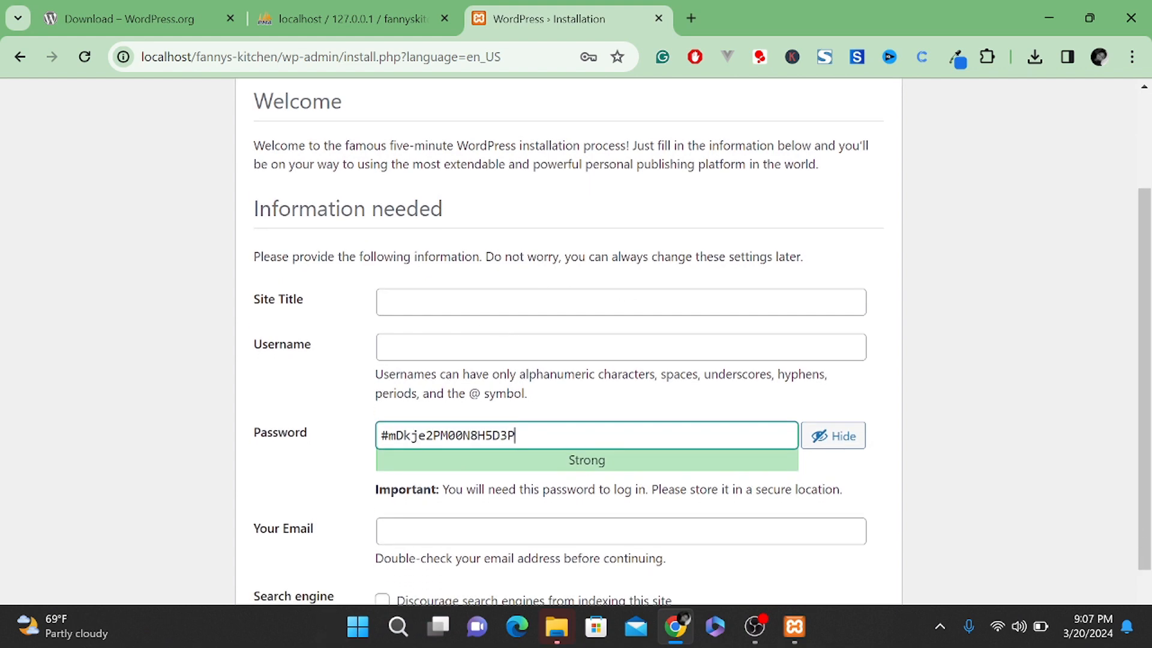
left_click(504, 302)
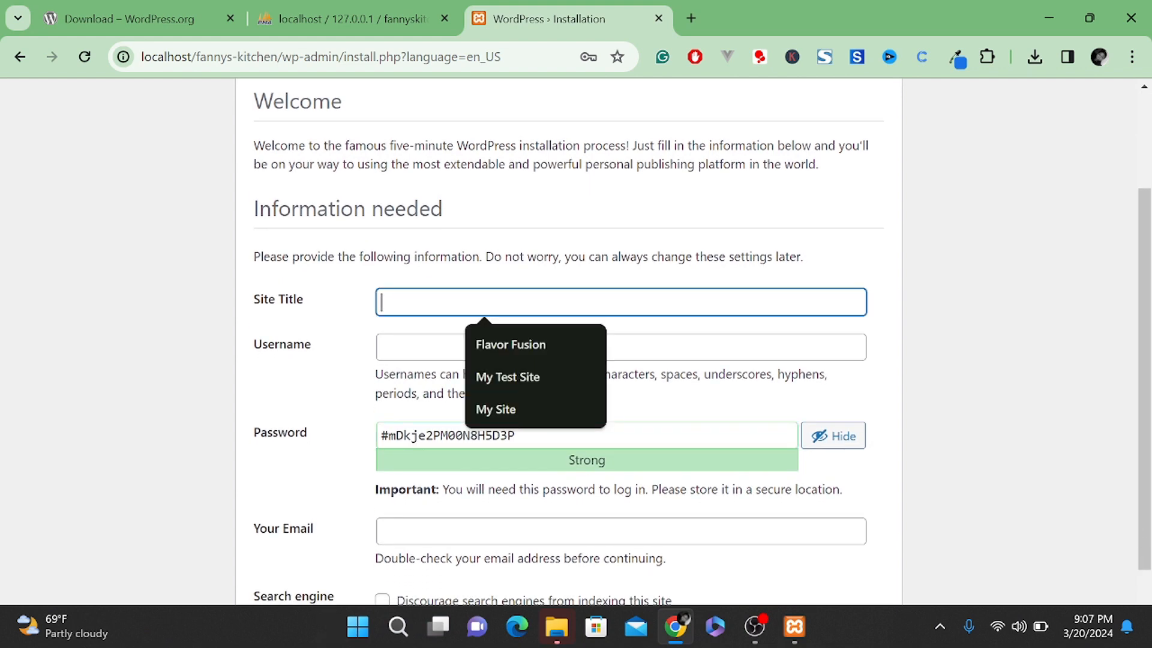
type("Fannys")
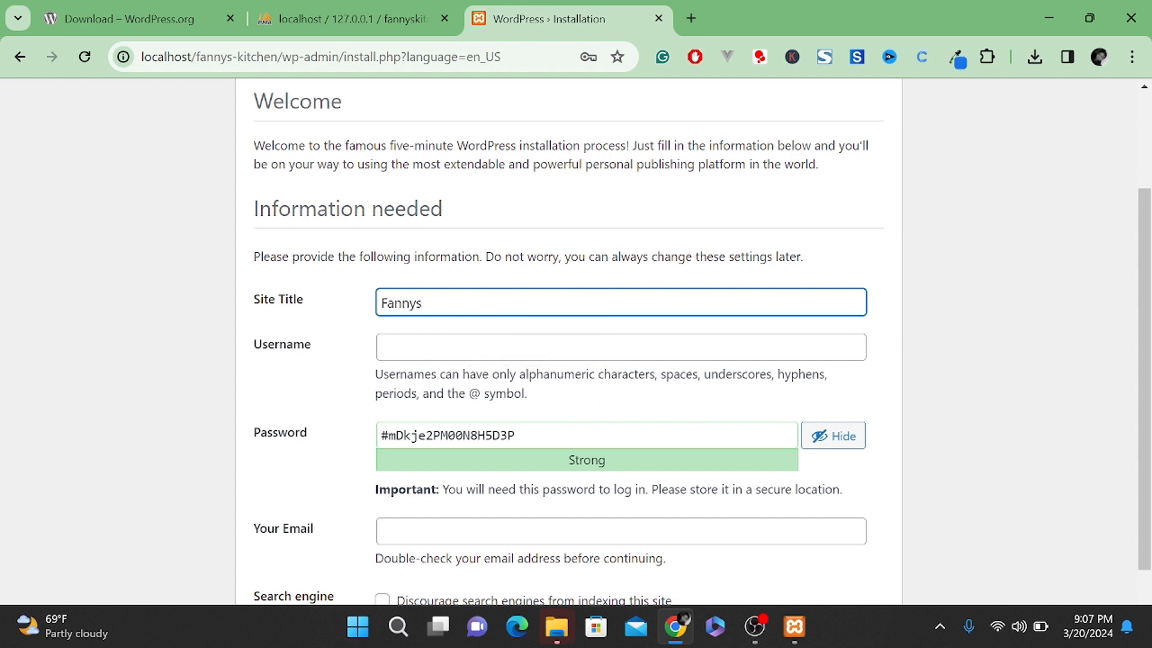
key("BackSpace")
type("'s Kitchen")
key("Tab")
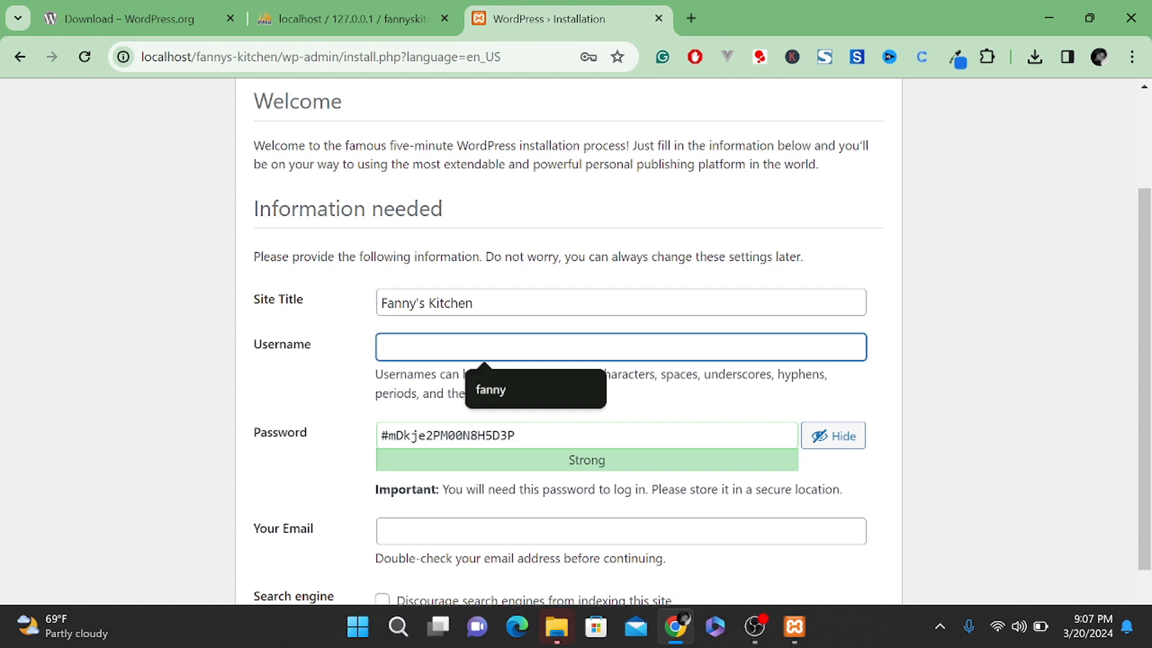
left_click(483, 387)
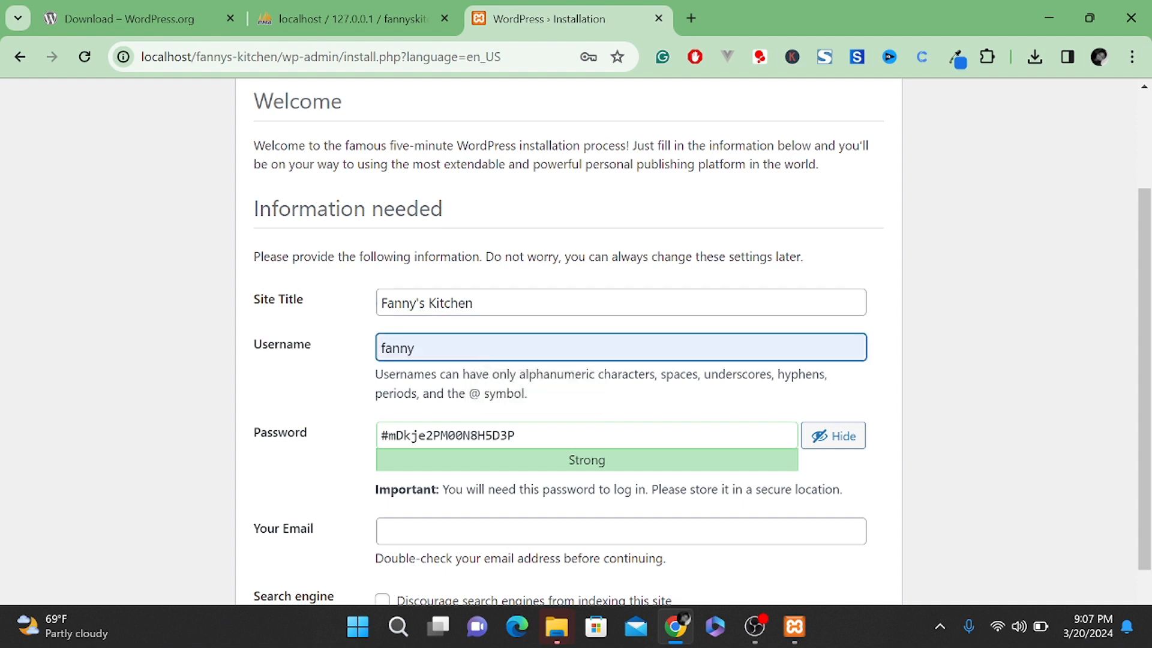
- Mask the suggested password, replace it with a custom administrator password, and confirm the use of a weak password
key("Tab")
left_click(828, 440)
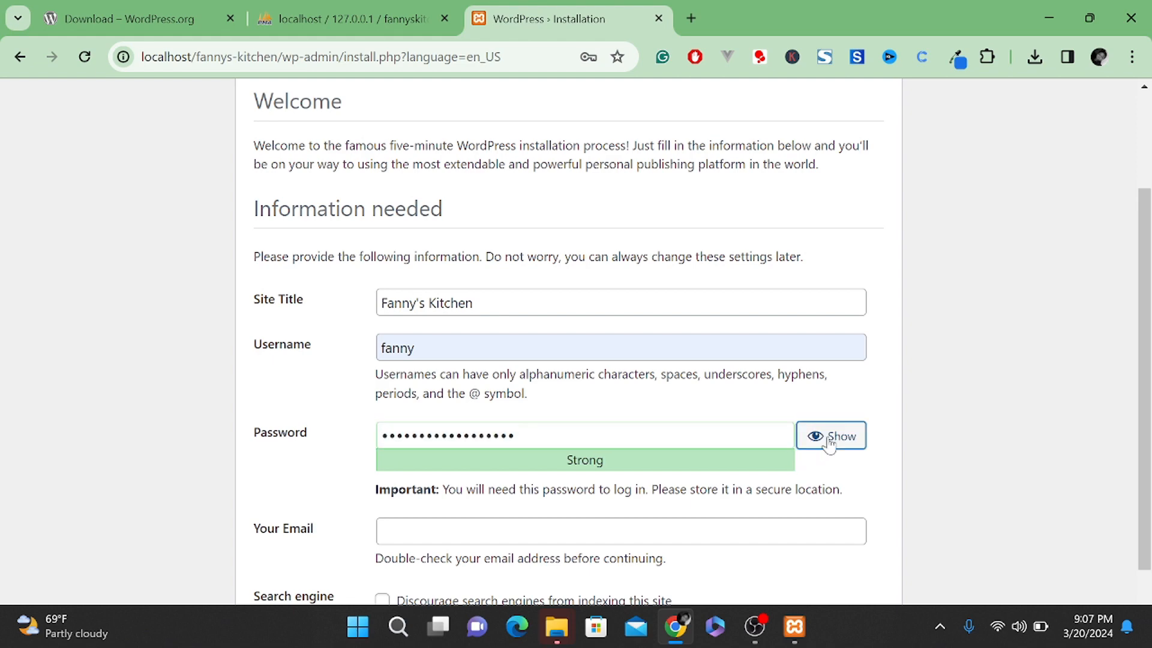
key("shift+Tab")
type("••••")
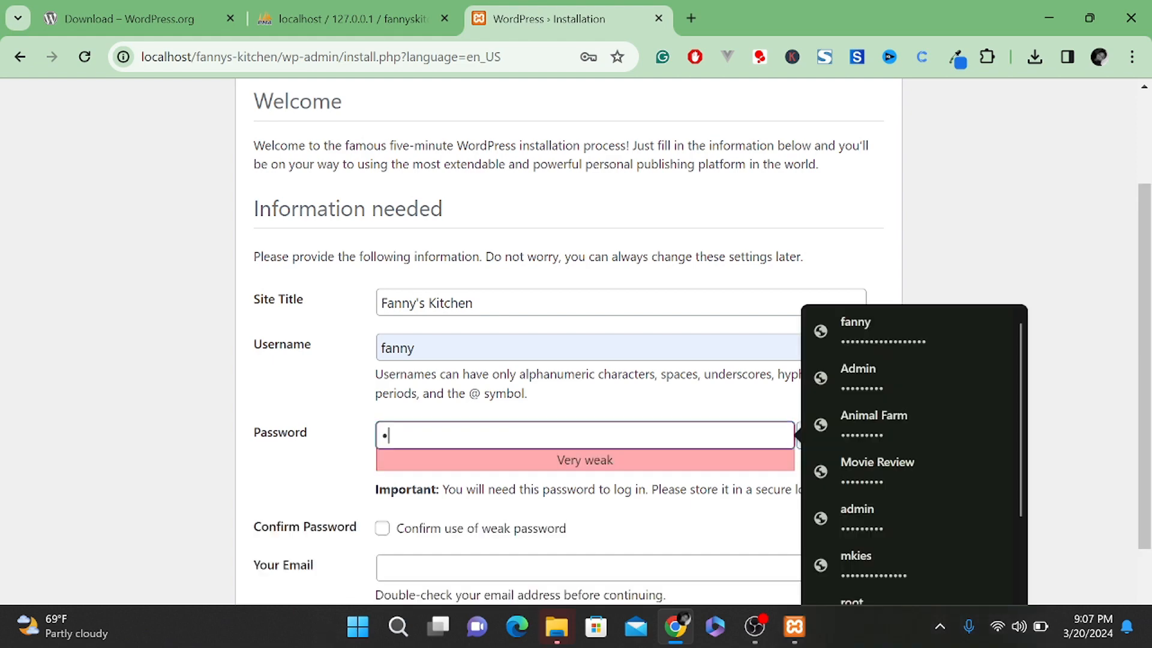
scroll(569, 360, "down", 2)
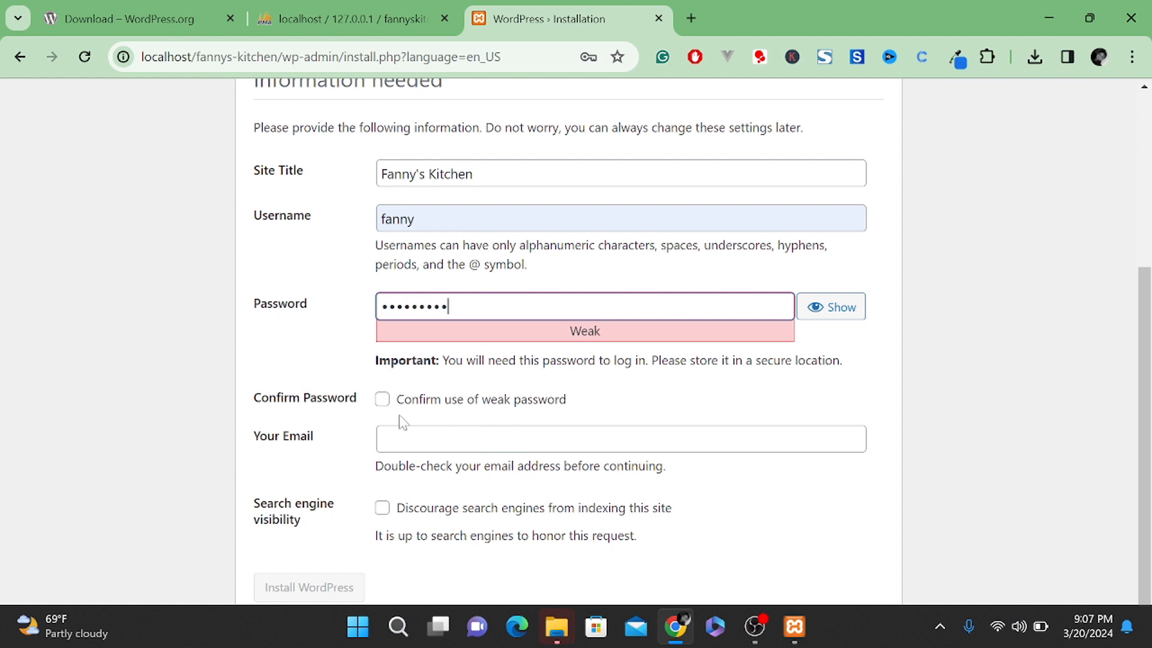
left_click(382, 399)
- Fill in the administrator's email with the saved address and run the WordPress installation
left_click(468, 439)
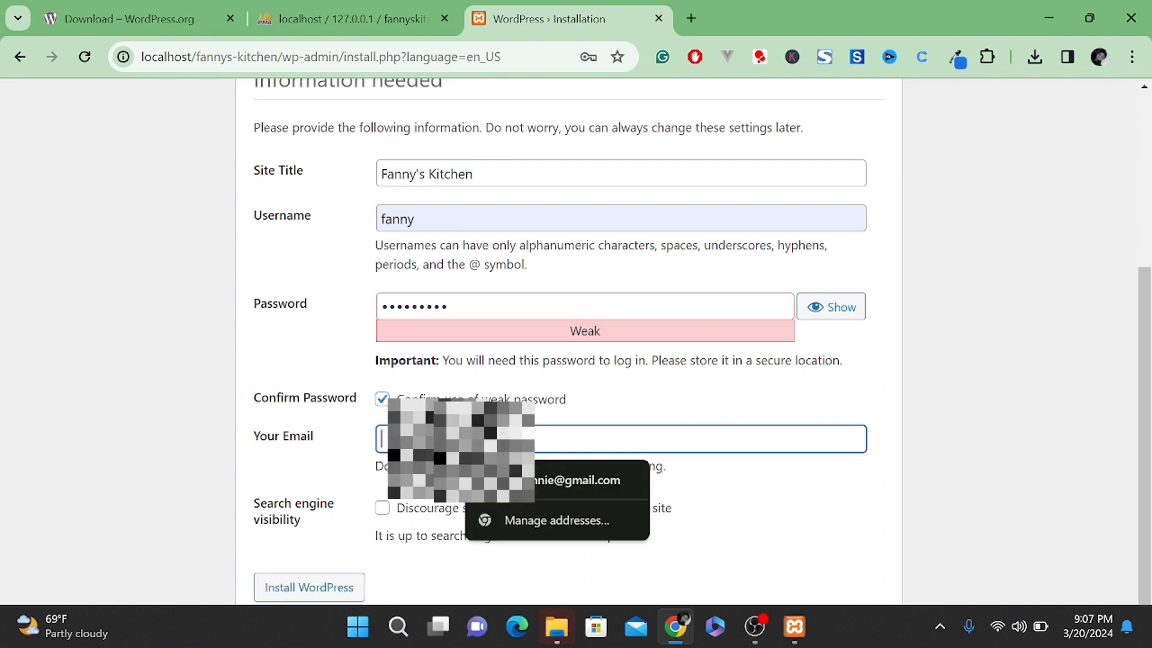
left_click(510, 481)
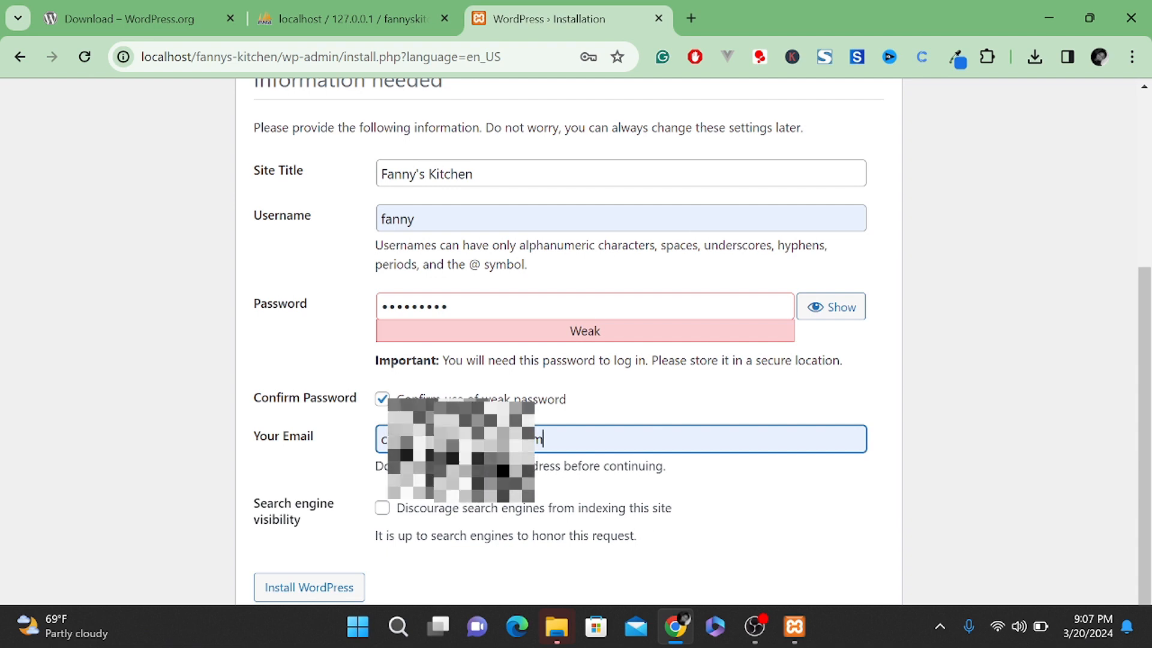
left_click(305, 594)
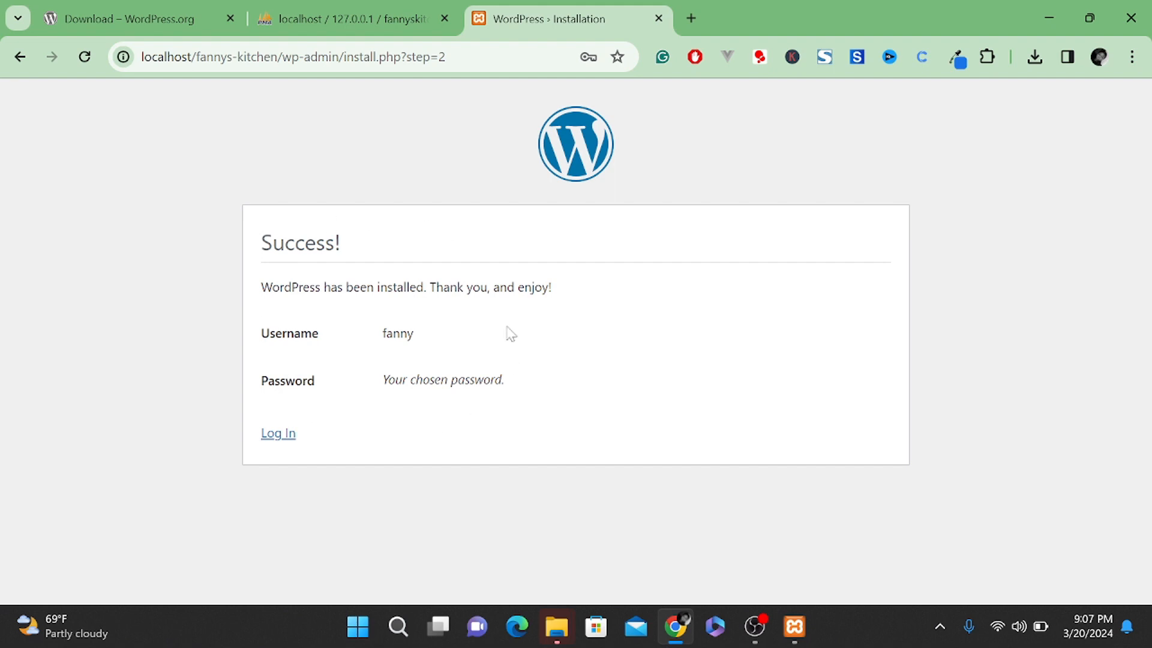
- Proceed to the site's login form, enter the administrator password for the prefilled username, and log in
left_click(283, 438)
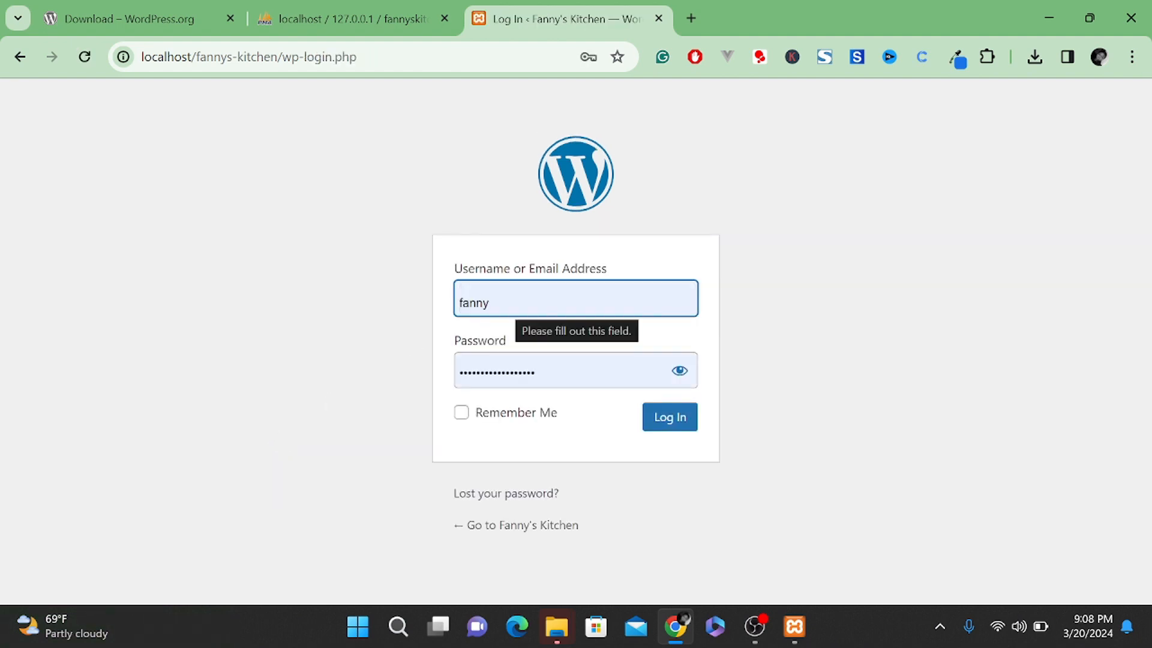
key("Tab")
type("•")
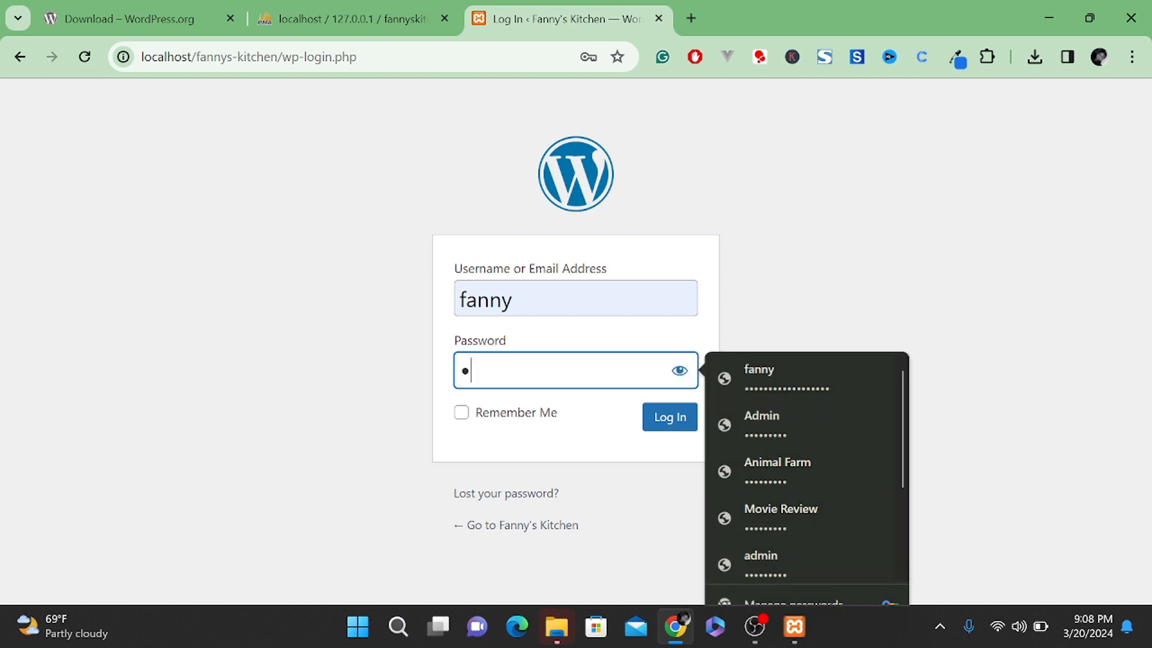
type("••••")
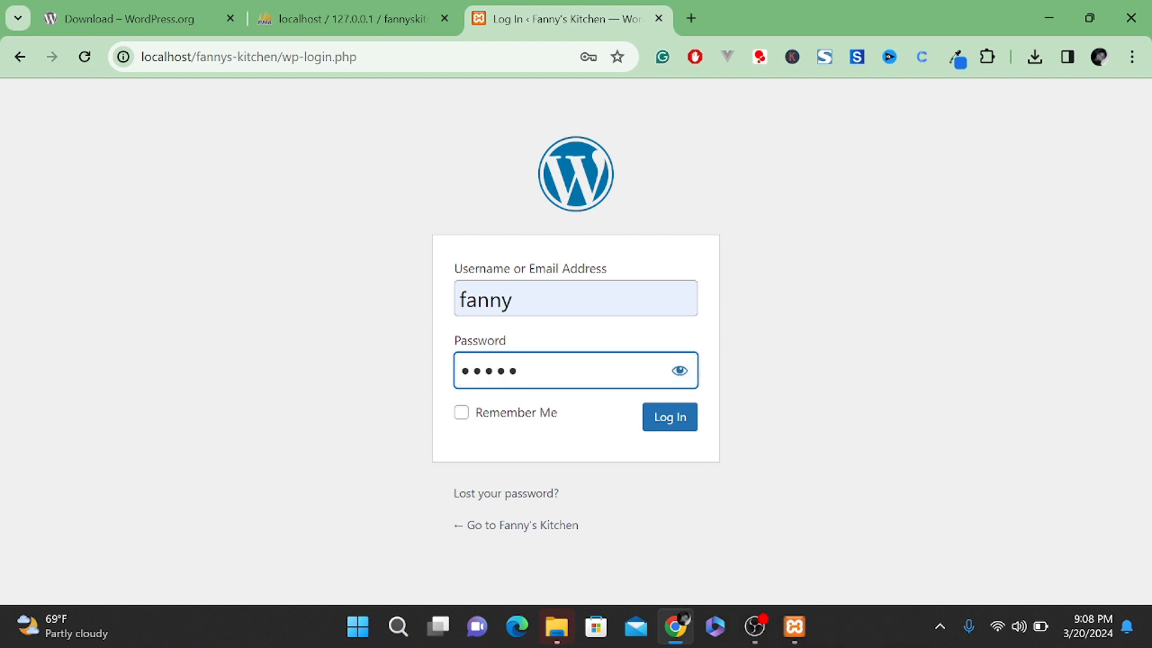
type("••••")
left_click(680, 430)
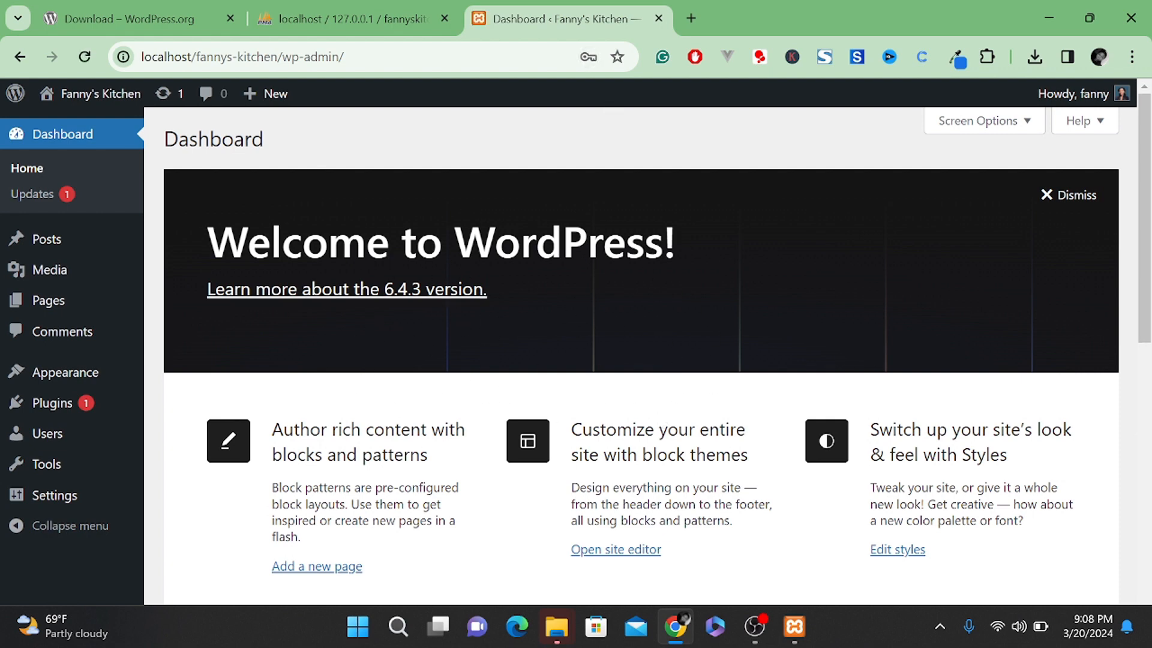
- Look over the WordPress dashboard, from the welcome banner to the activity and news widgets
scroll(729, 489, "down", 10)
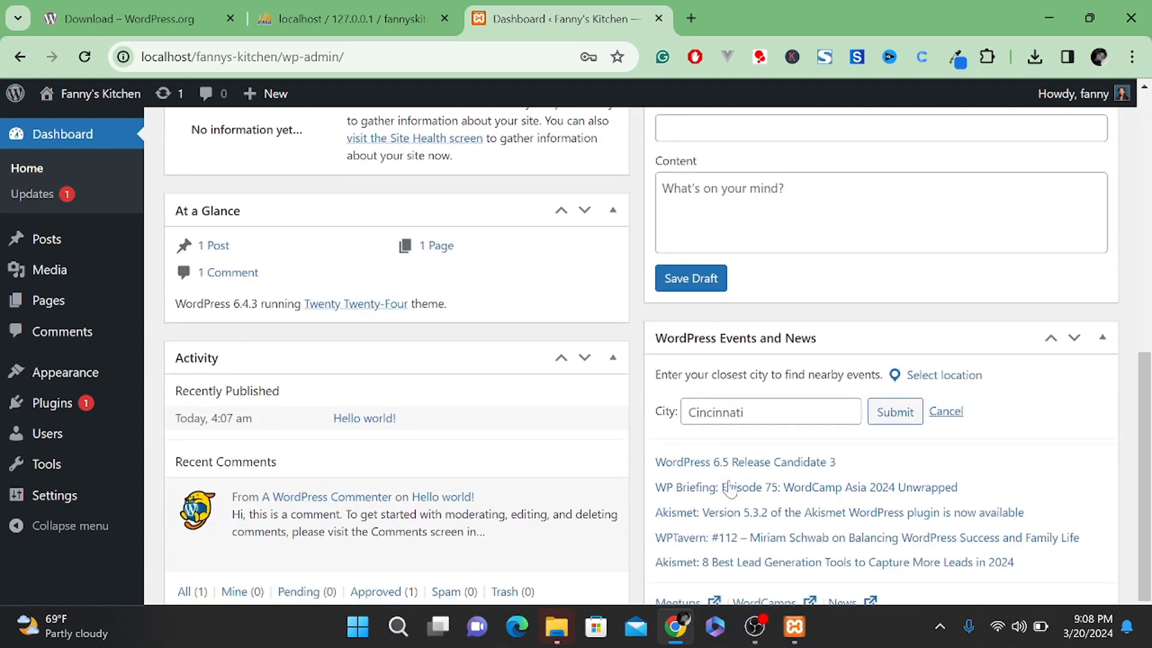
scroll(730, 488, "up", 10)
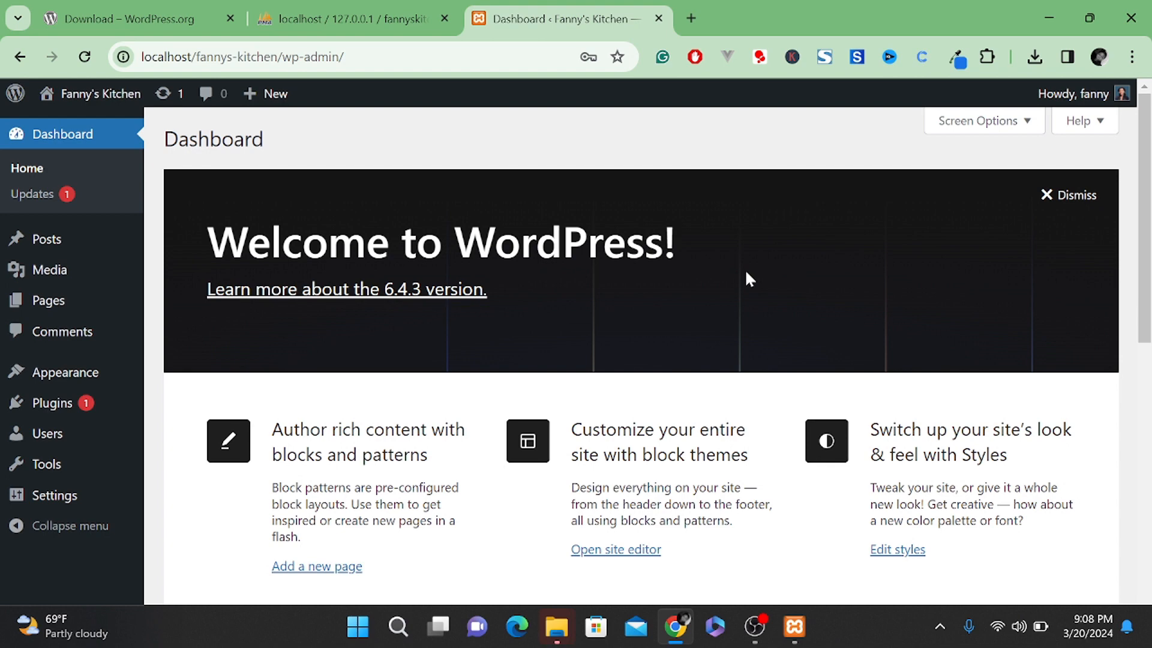
scroll(747, 277, "down", 4)
scroll(747, 277, "up", 4)
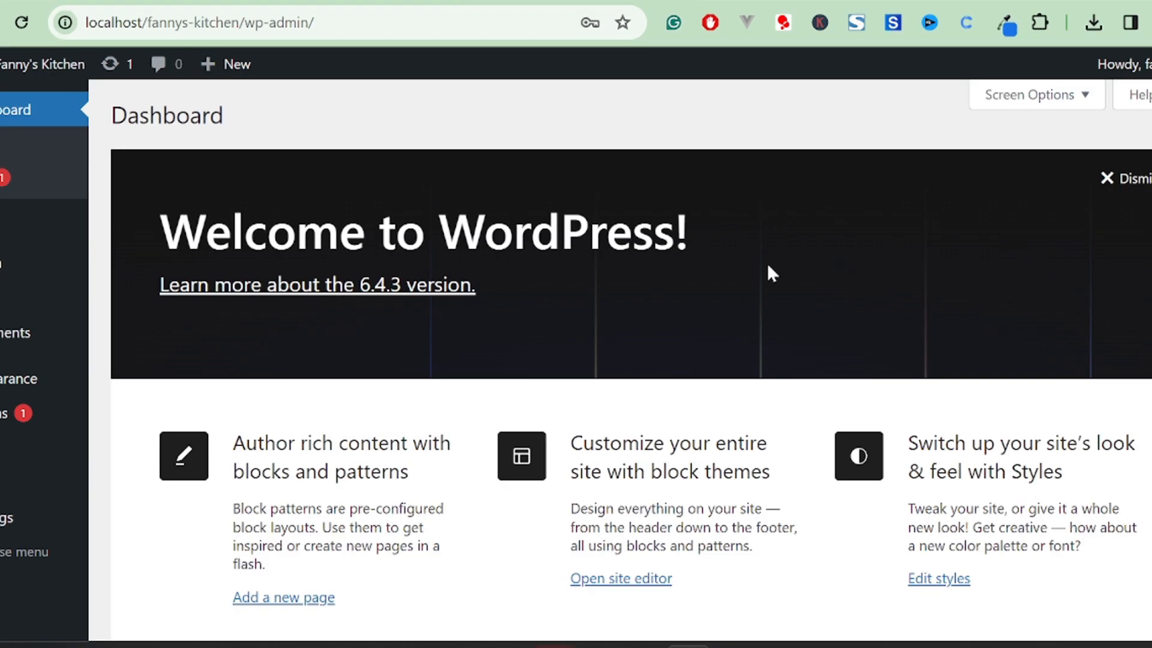